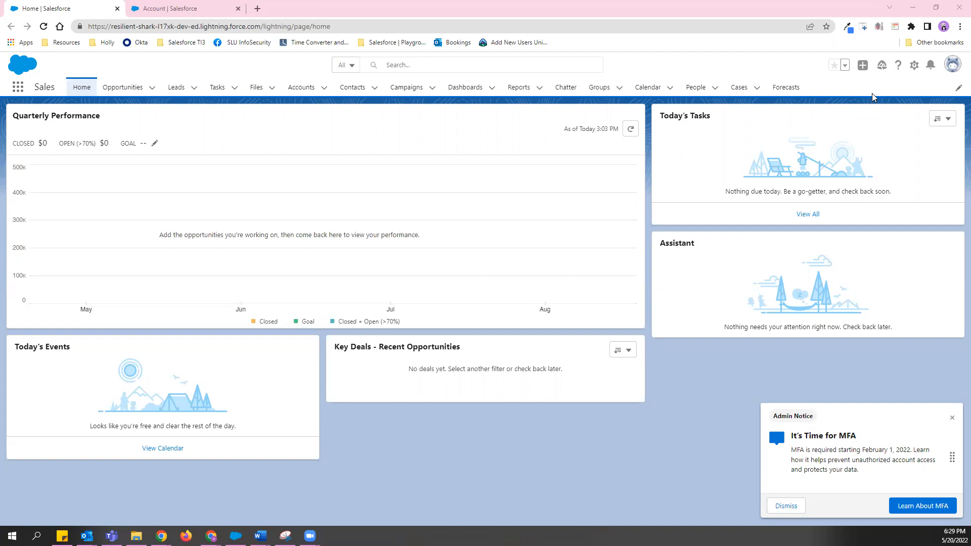
Open Setup for the current app and go to the Object Manager
left_click(914, 66)
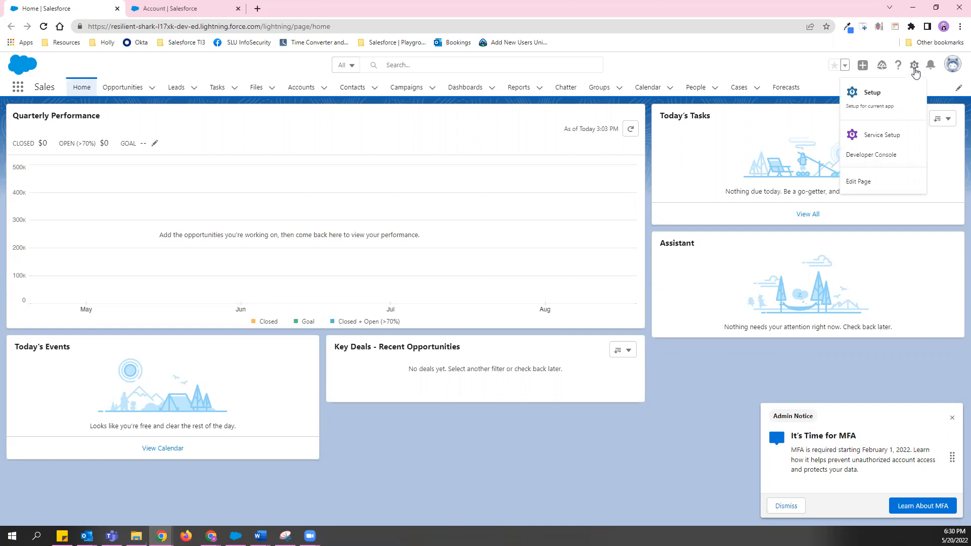
left_click(876, 94)
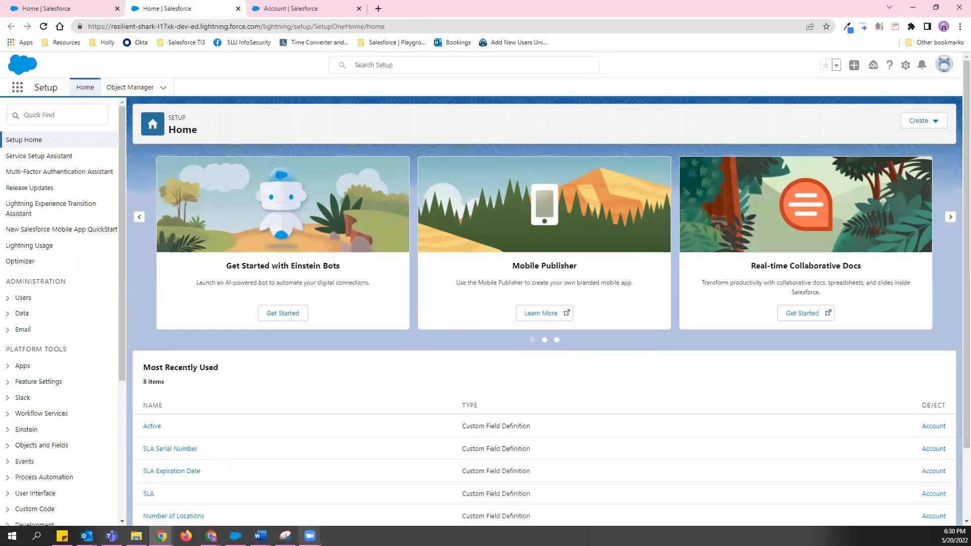
mouse_move(260, 536)
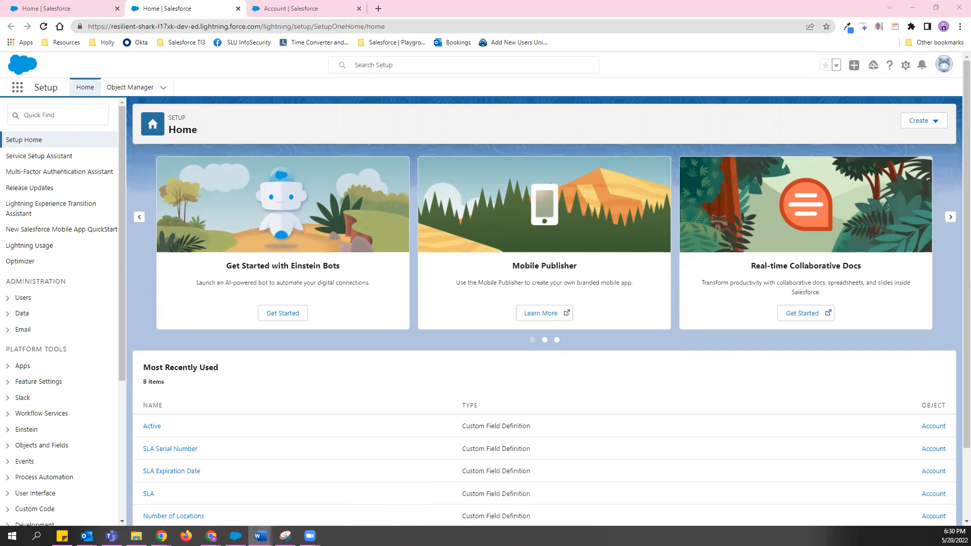
key("alt+Tab")
left_click(136, 89)
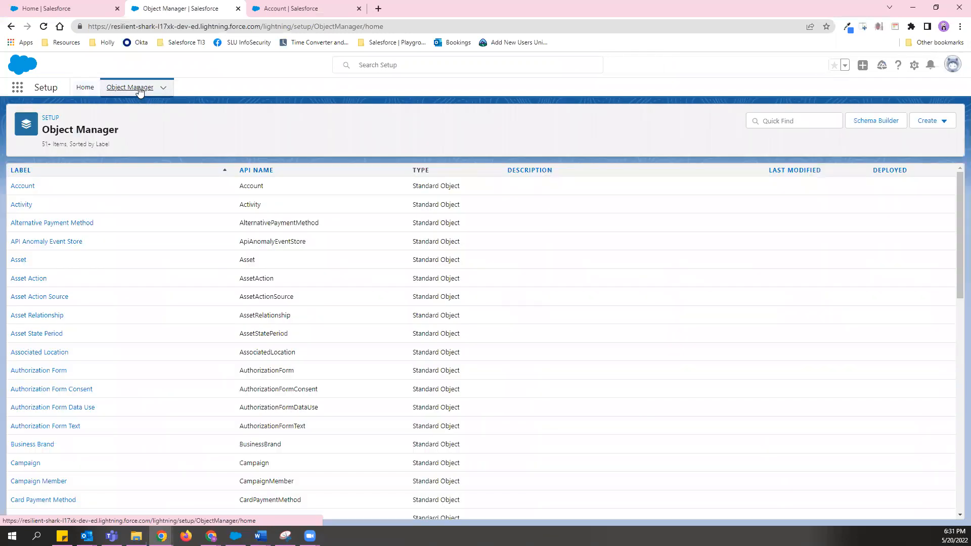
Find the Lead object by searching for "lead", open its Fields & Relationships, and review the existing fields
left_click(777, 122)
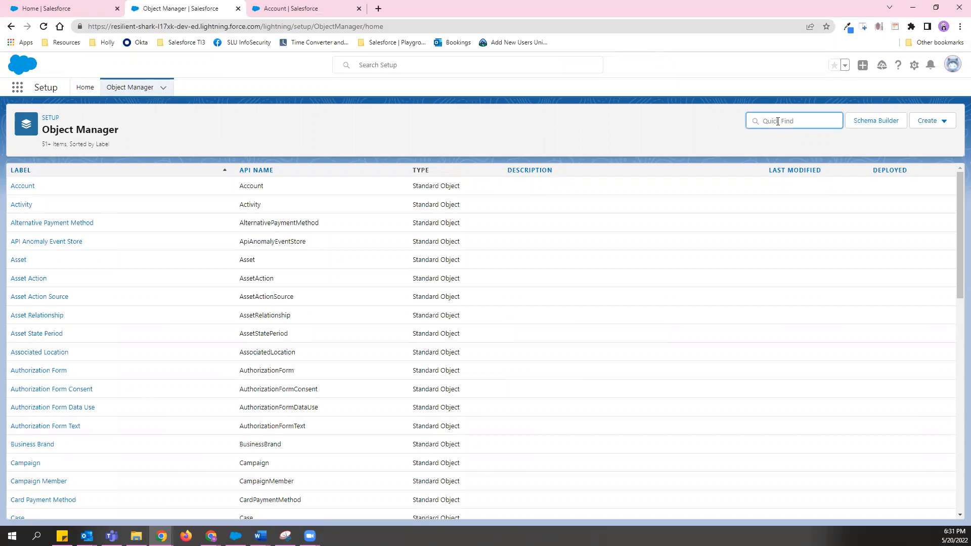
type("lead")
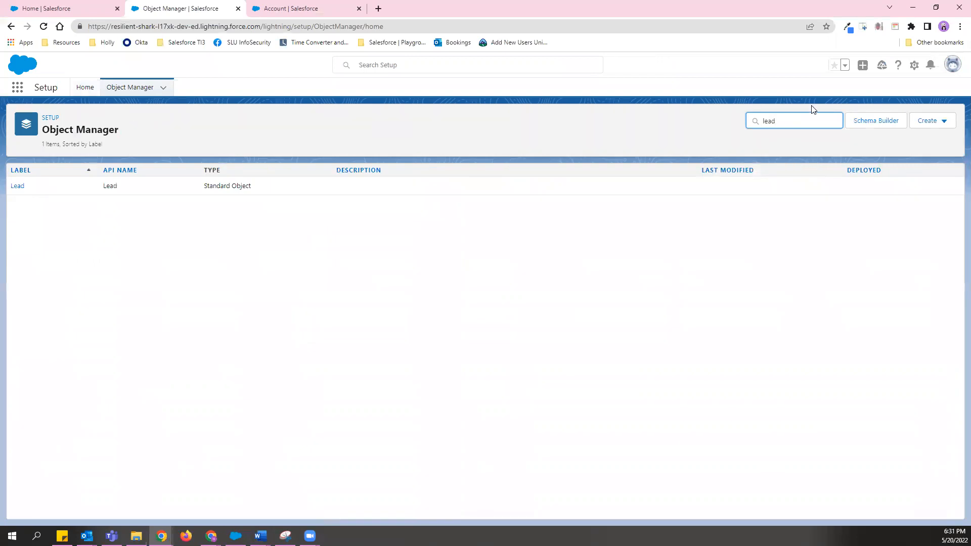
left_click(18, 187)
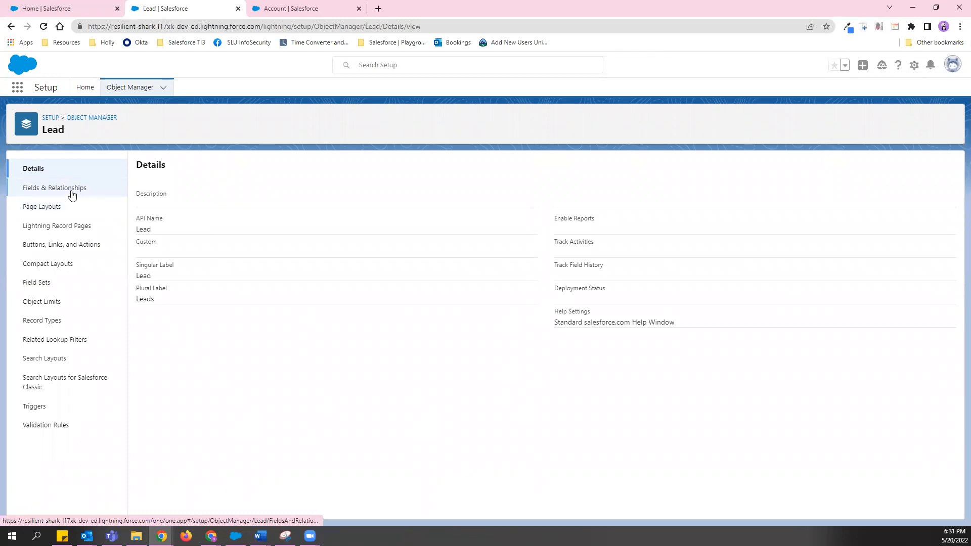
left_click(71, 195)
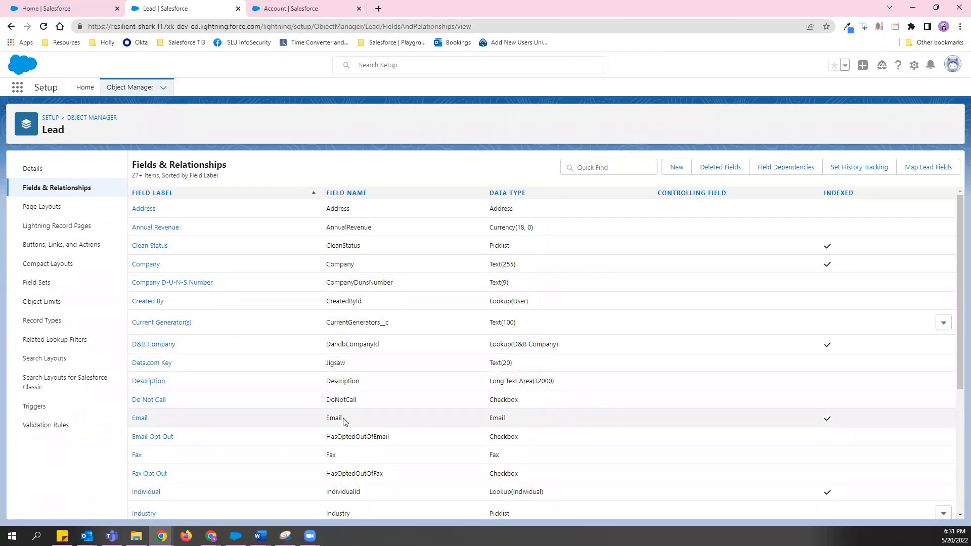
scroll(313, 391, "down", 4)
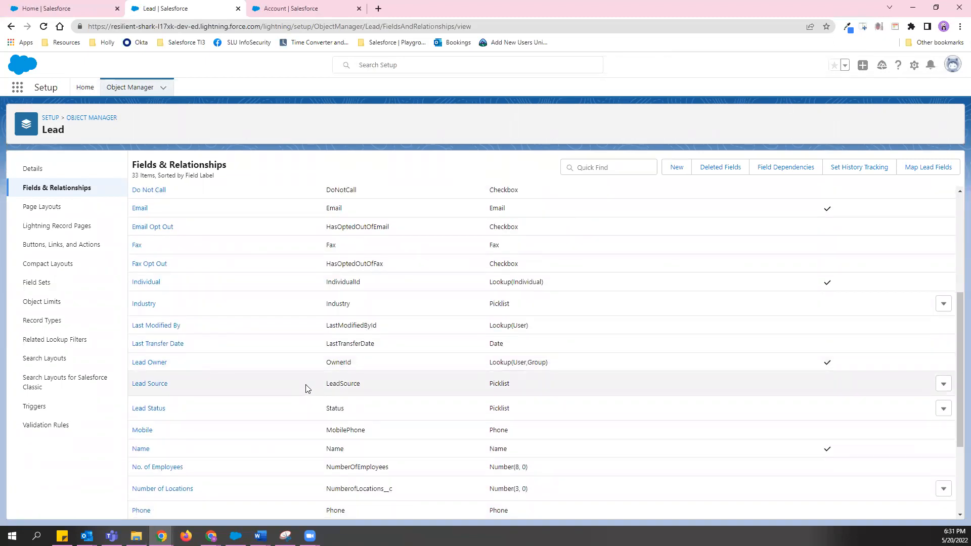
scroll(310, 387, "up", 5)
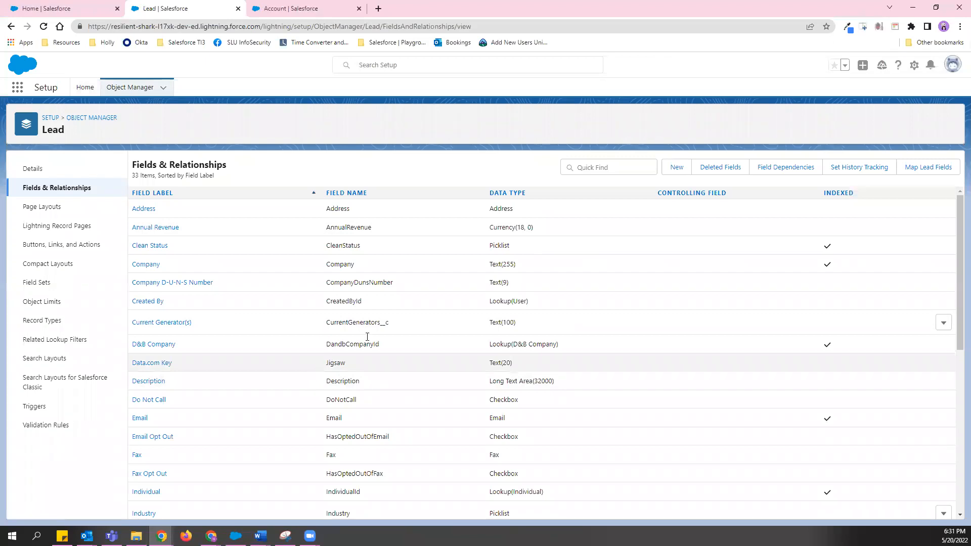
Start a new custom field on the Lead object and check the data types in the Word reference document
key("alt+Tab")
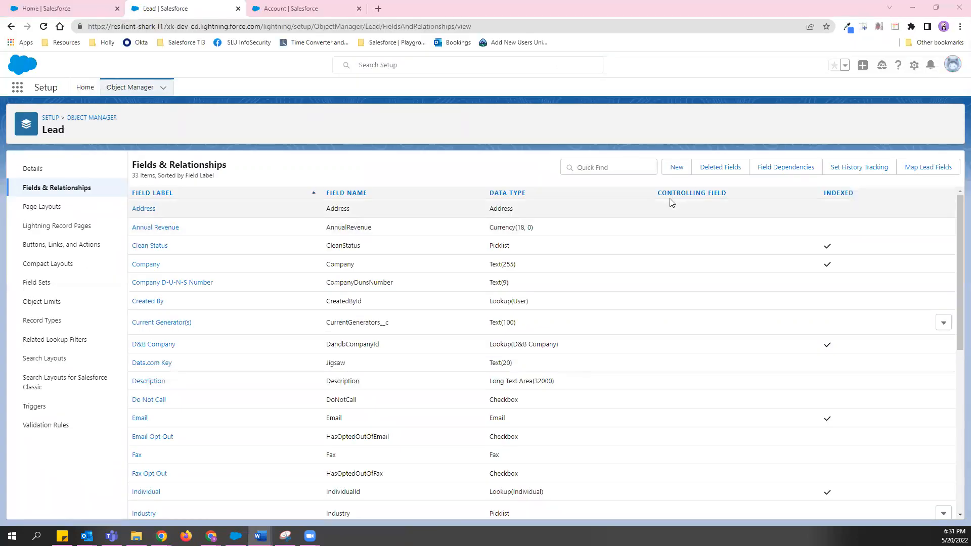
left_click(679, 171)
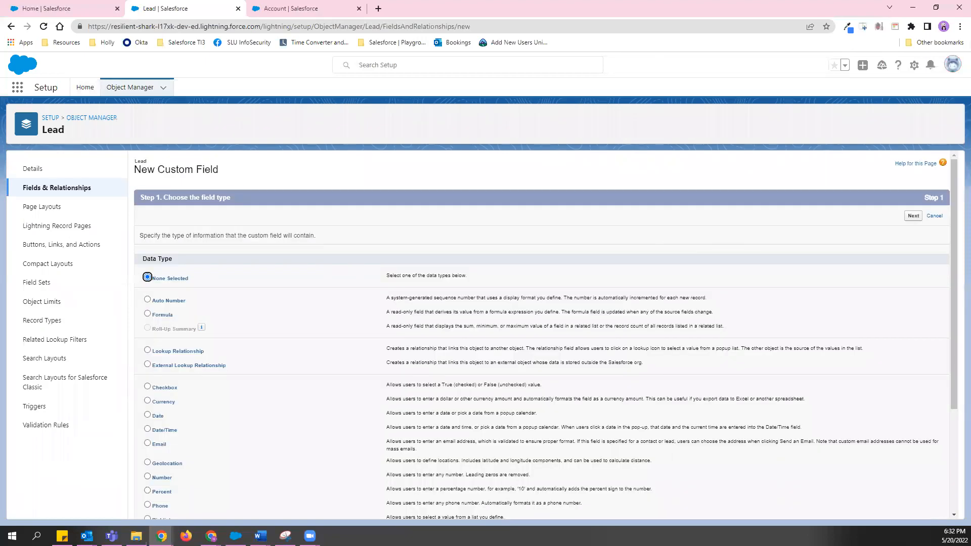
key("alt+Tab")
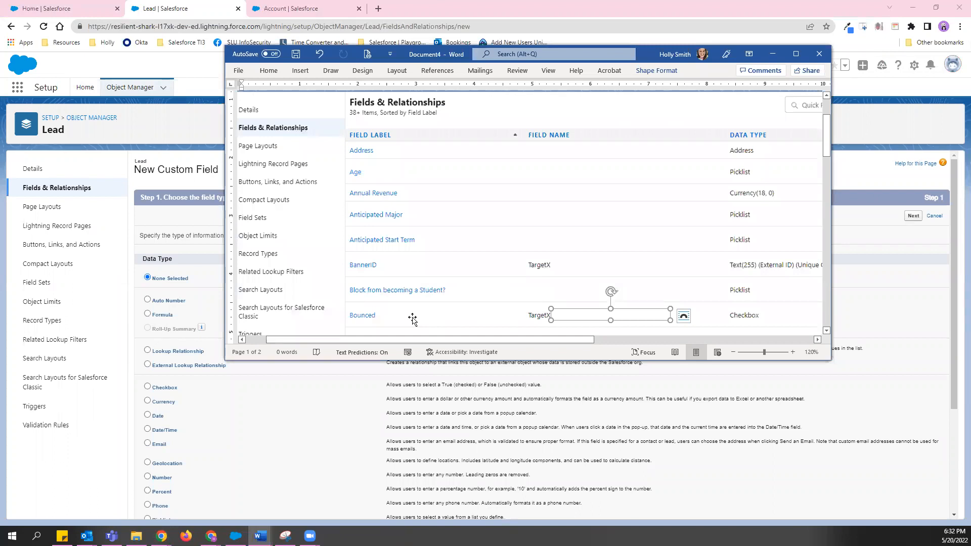
left_click_drag(595, 339, 652, 329)
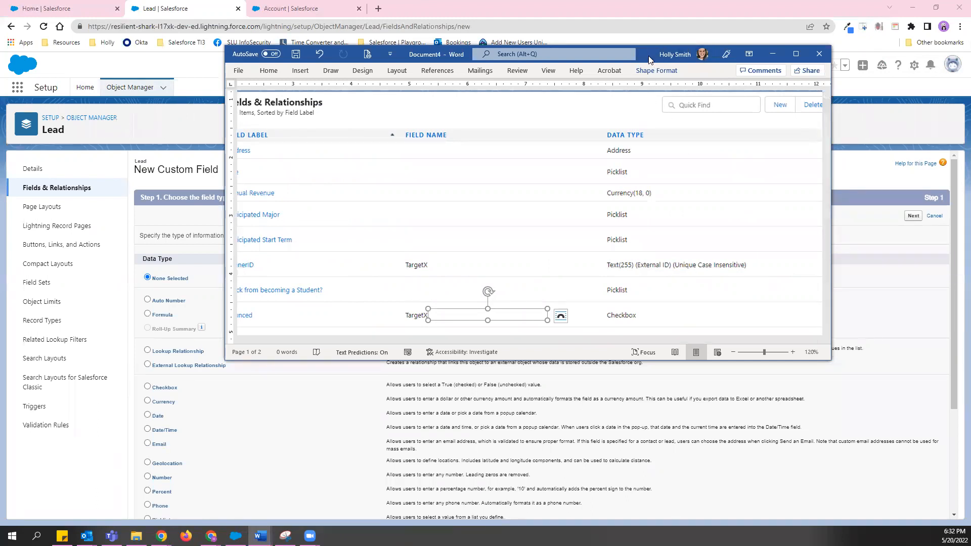
left_click(772, 54)
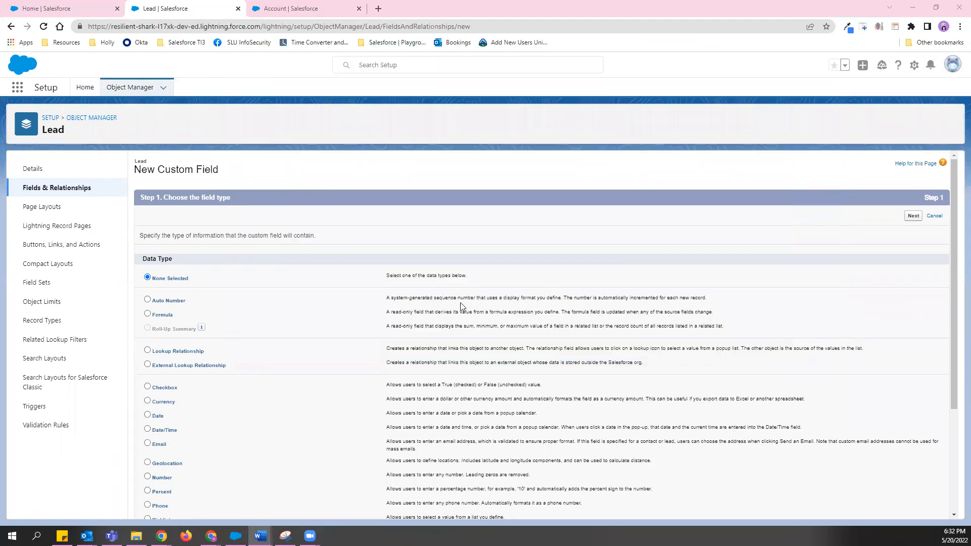
Choose Text as the new field's data type and continue to the field details
scroll(237, 384, "down", 2)
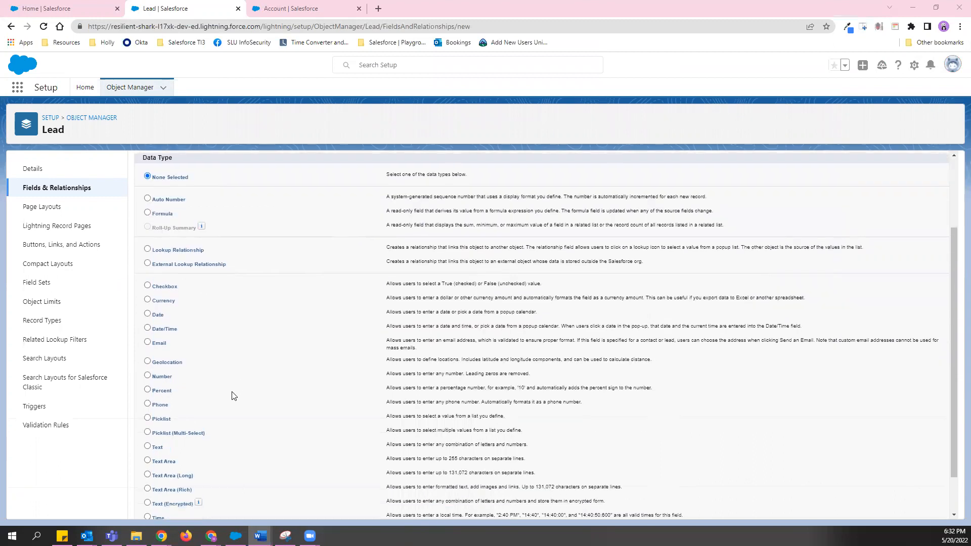
left_click(147, 446)
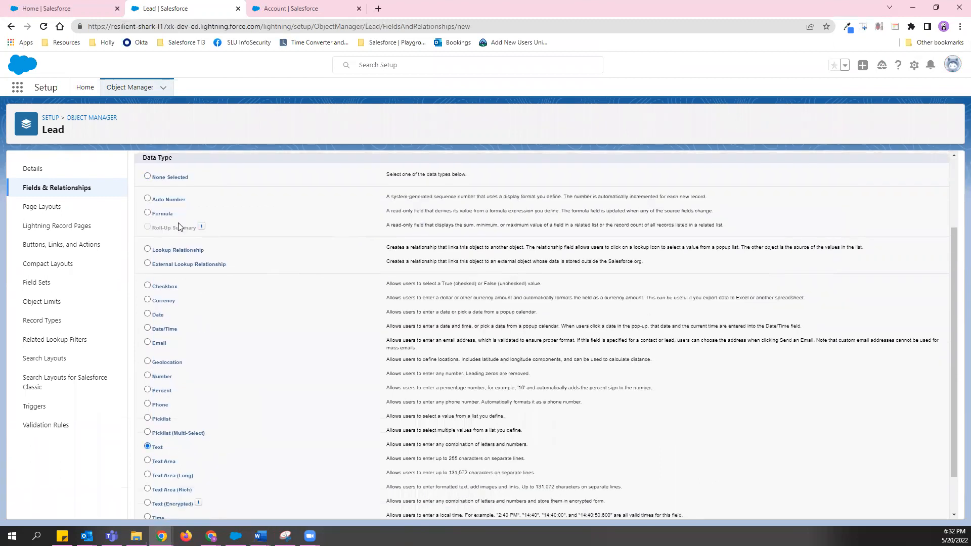
scroll(481, 313, "down", 1)
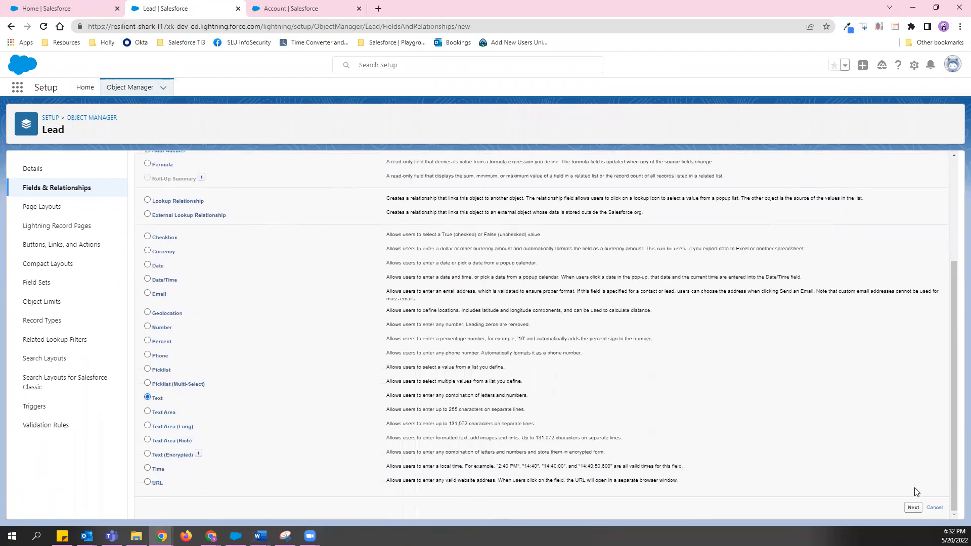
left_click(912, 508)
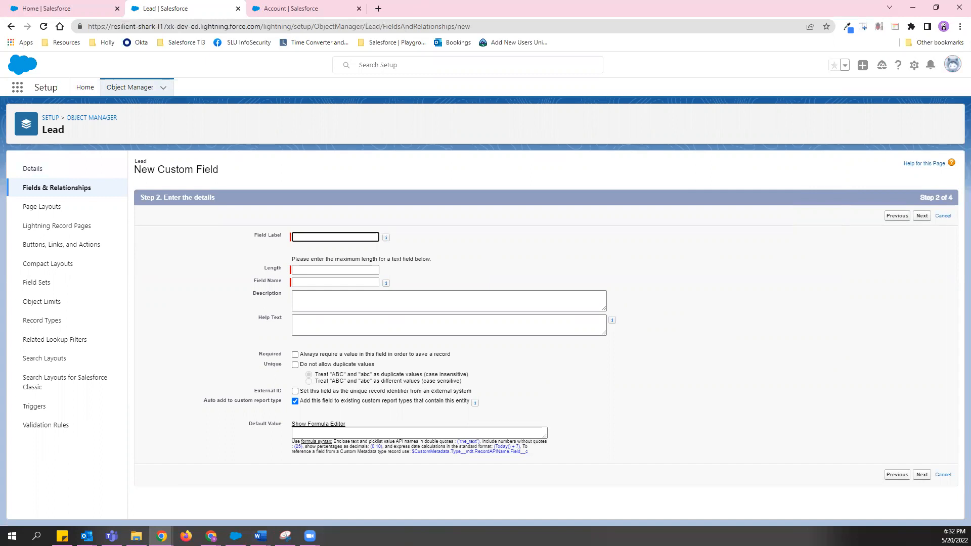
Label the new field "Bounced" and set its maximum length to 255
left_click(314, 237)
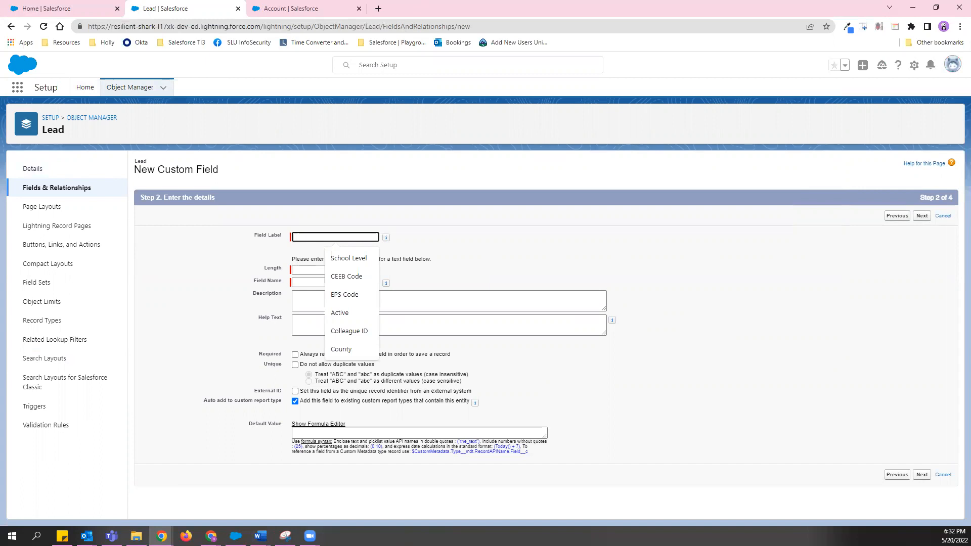
key("alt+Tab")
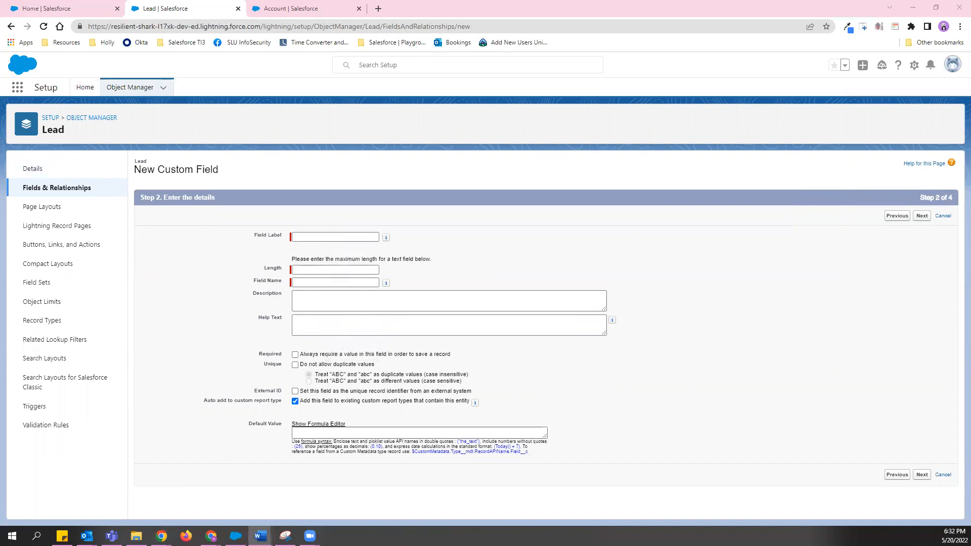
left_click(359, 239)
type("Bounced")
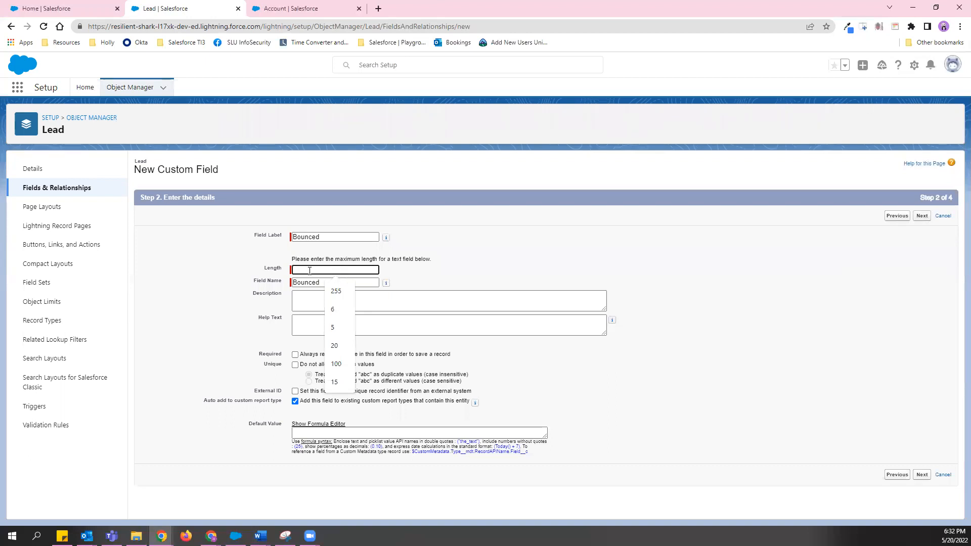
type("255")
key("Tab")
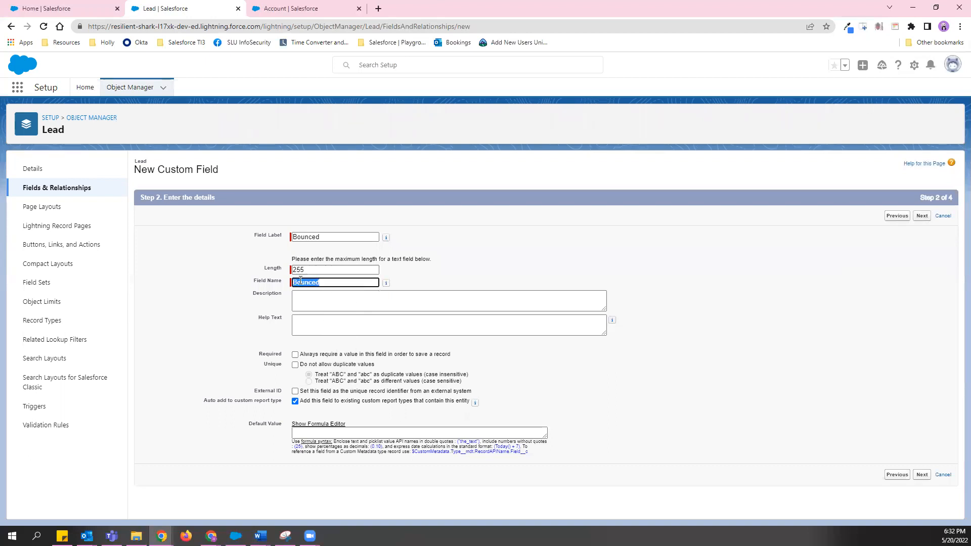
Prefix the field name to read Lead_Bounced, leave the description empty, and continue to field-level security
left_click(335, 278)
key("Home")
type("Lead_")
left_click(346, 294)
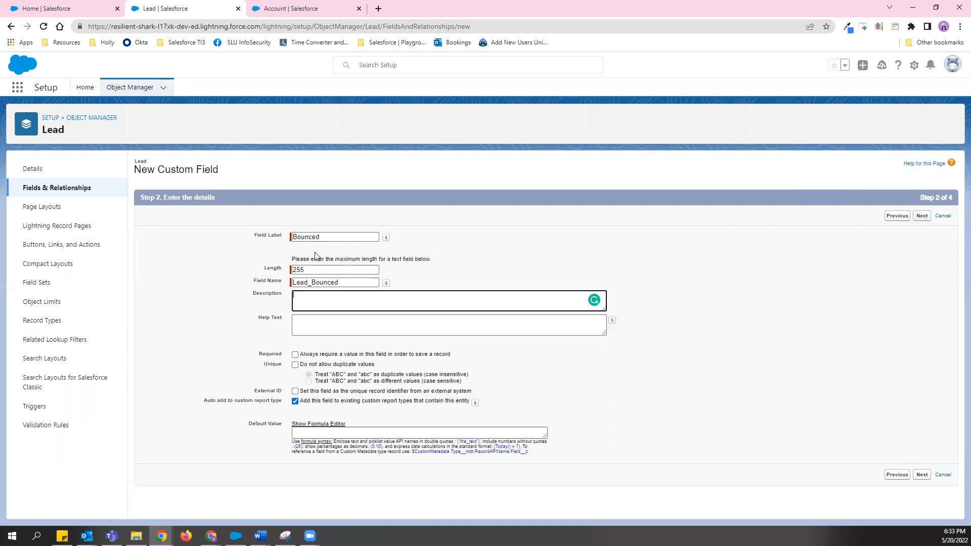
left_click(922, 475)
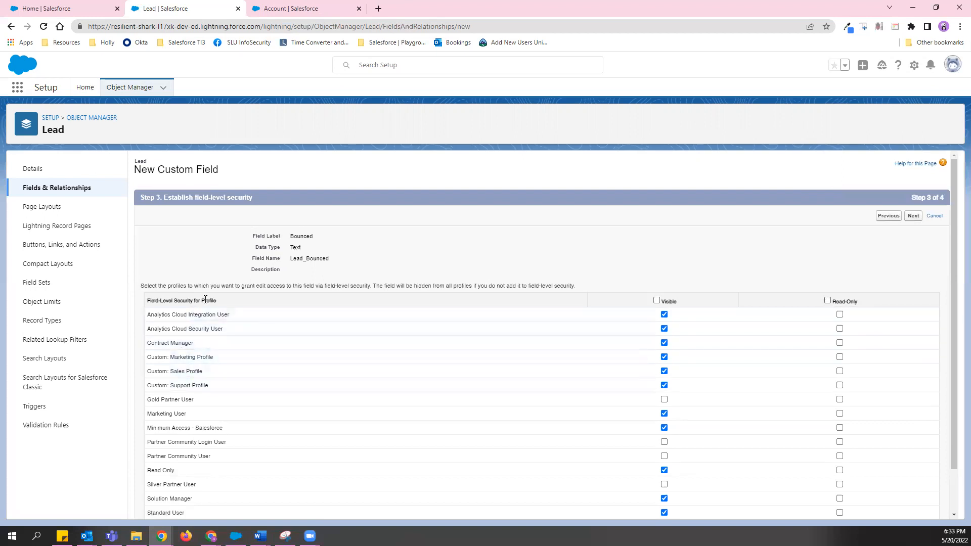
Make the field visible only to the Standard User and System Administrator profiles and continue to the page layouts
scroll(228, 360, "down", 1)
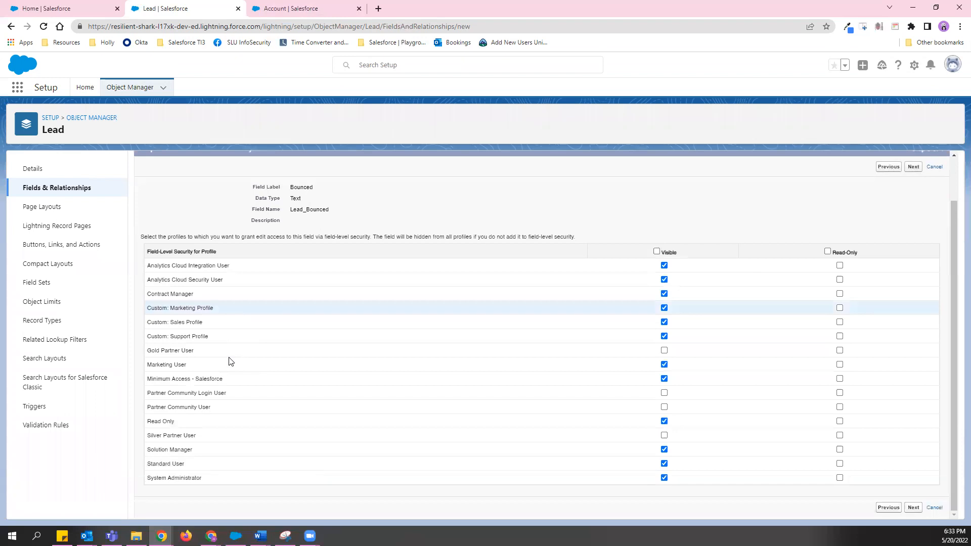
left_click(657, 251)
left_click(657, 251)
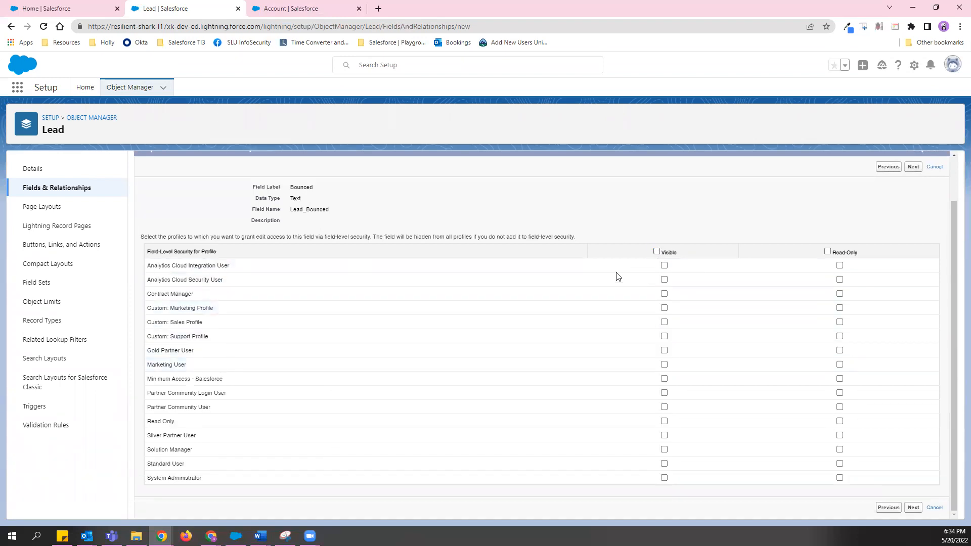
left_click(664, 478)
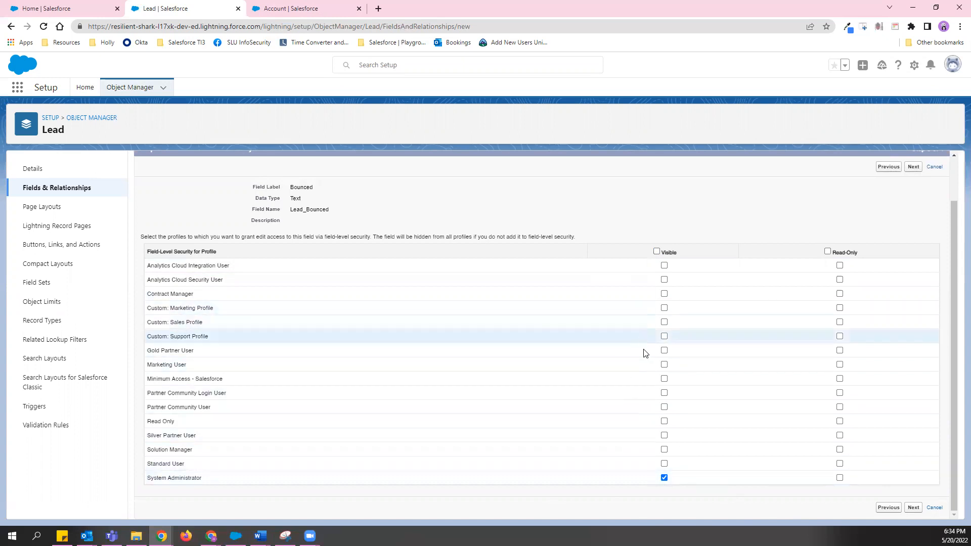
left_click(664, 464)
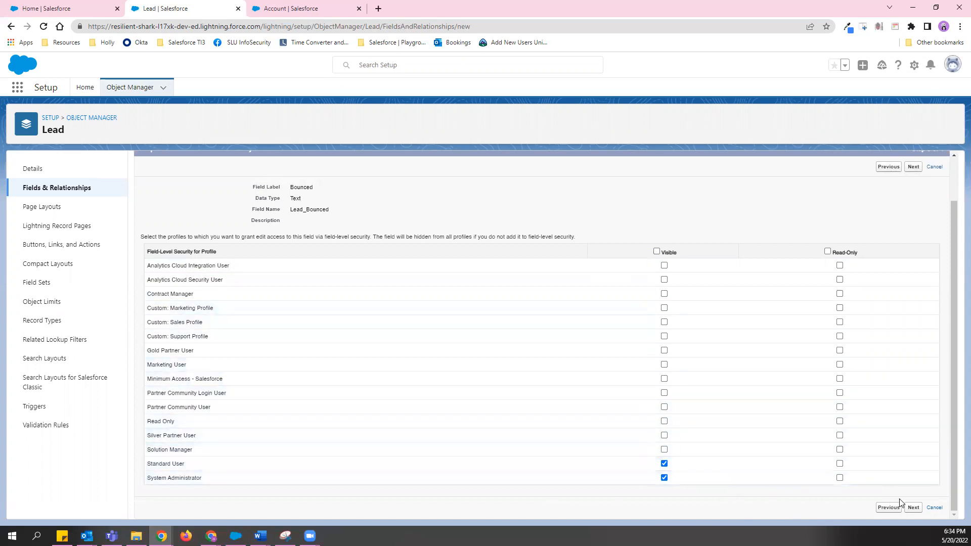
left_click(913, 508)
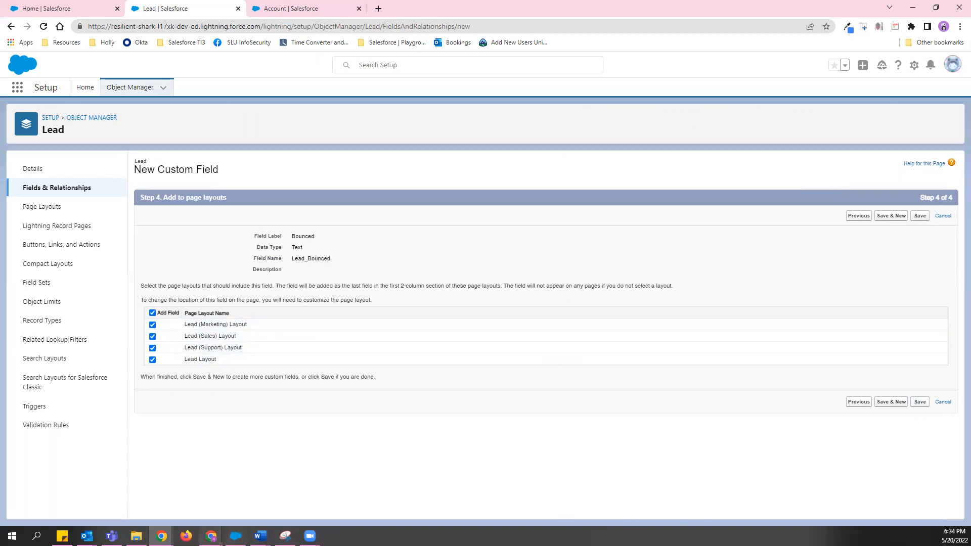
Capture the page layout list with Snipping Tool and save the Bounced field with all four Lead page layouts included
left_click(285, 536)
left_click(659, 295)
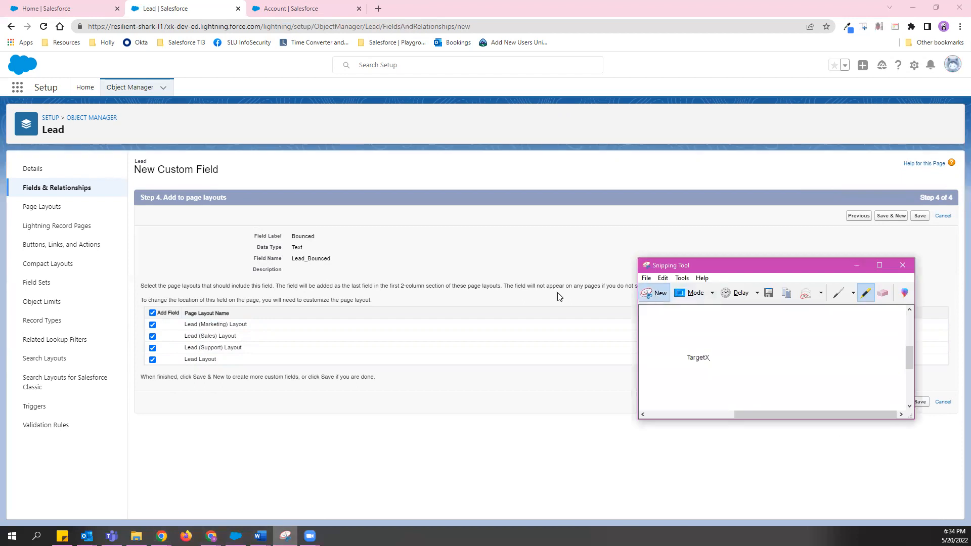
left_click_drag(143, 305, 336, 383)
left_click_drag(186, 213, 1, 213)
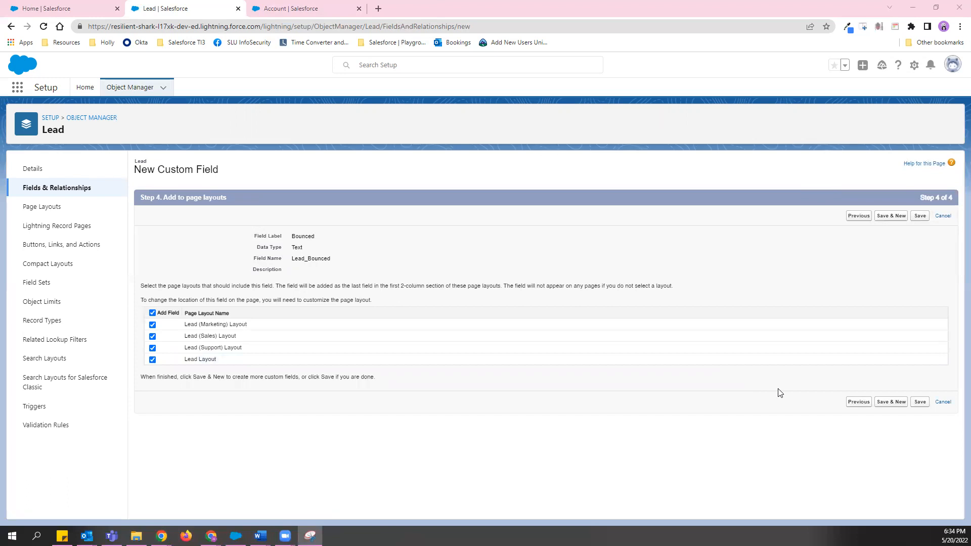
left_click(921, 404)
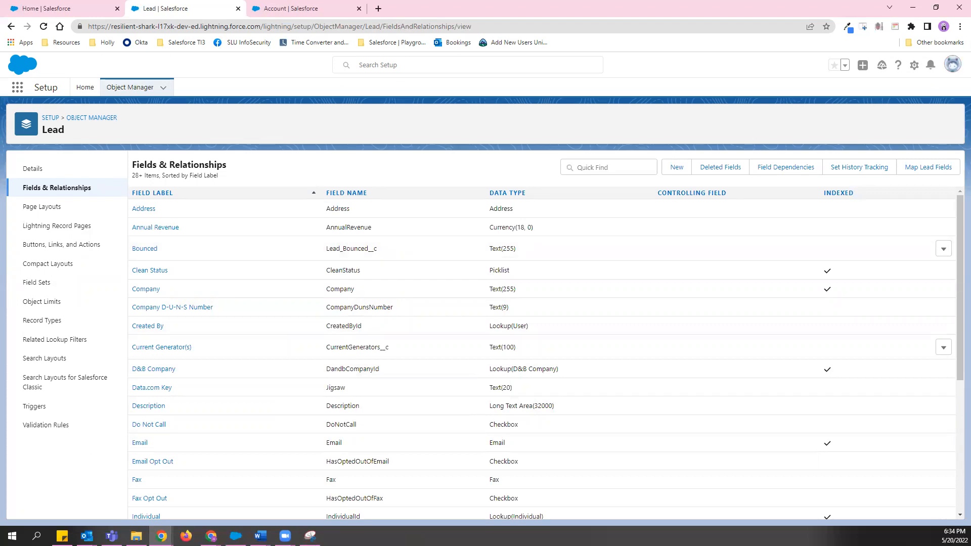
Switch to the Word reference document and examine the field names and data types in its Fields & Relationships screenshot
left_click(260, 536)
left_click_drag(415, 417, 489, 418)
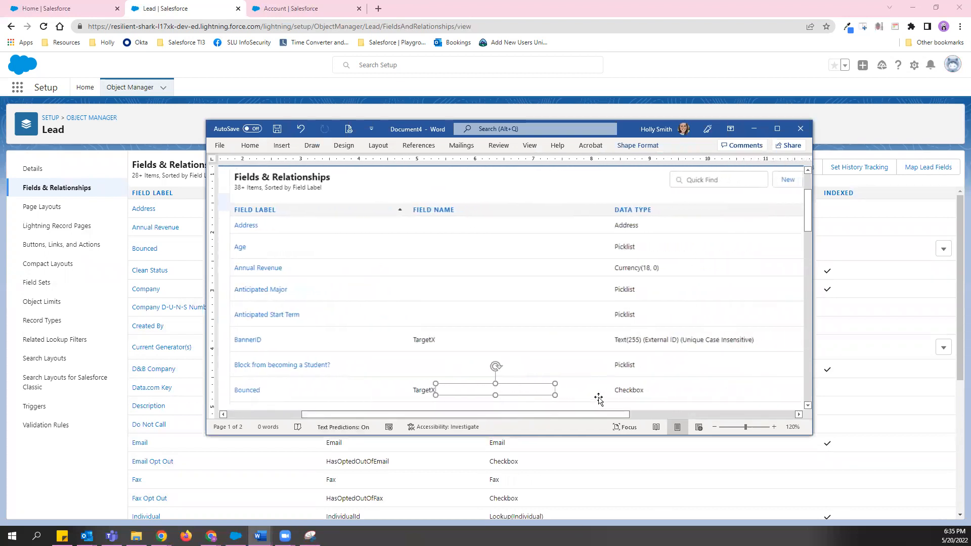
left_click(635, 132)
left_click_drag(453, 134, 0, 203)
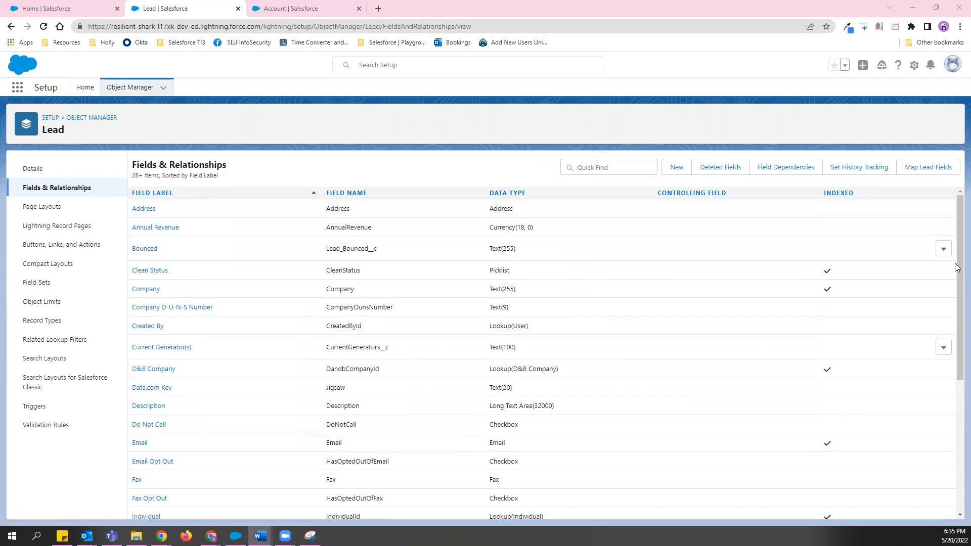
Open the custom Bounced field for editing and change its label to BannerID
left_click(945, 251)
left_click(913, 272)
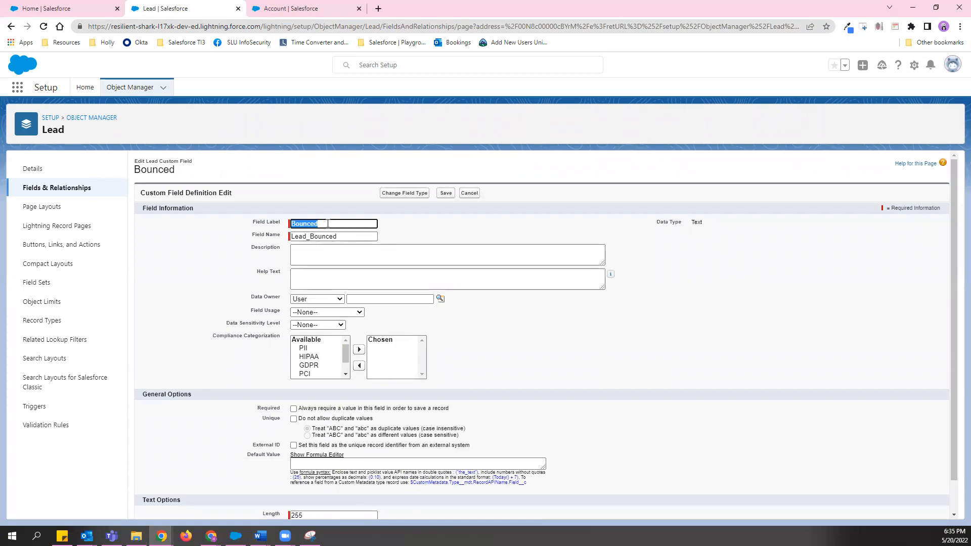
type("BannerID")
Change the field name to Lead_BannerID, keeping the remaining options, and save the field
left_click(339, 236)
left_click(564, 93)
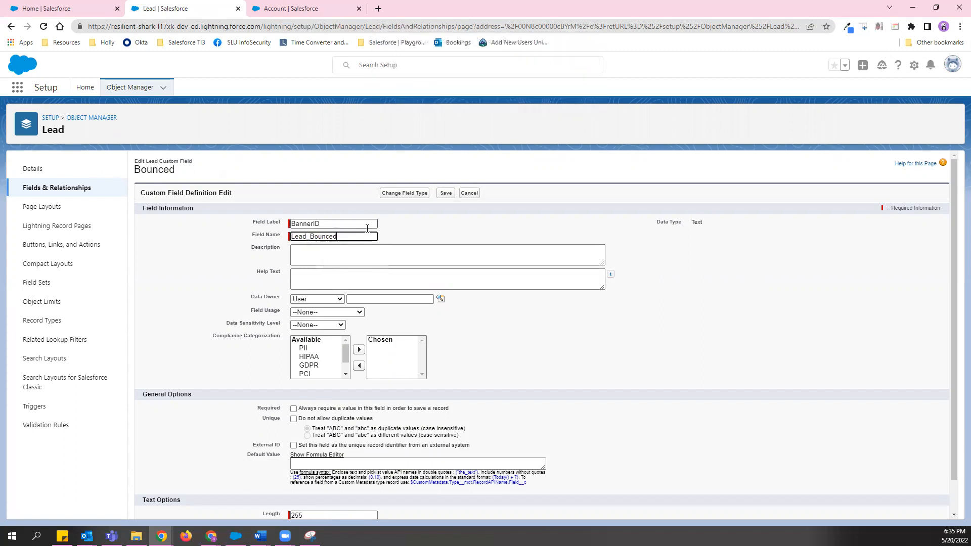
left_click_drag(346, 236, 317, 238)
type("annerID")
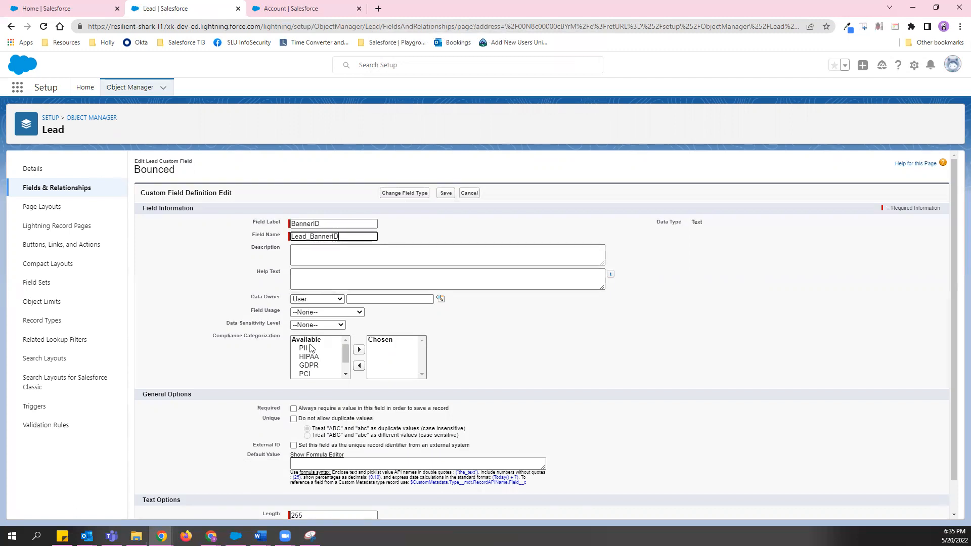
scroll(271, 392, "down", 2)
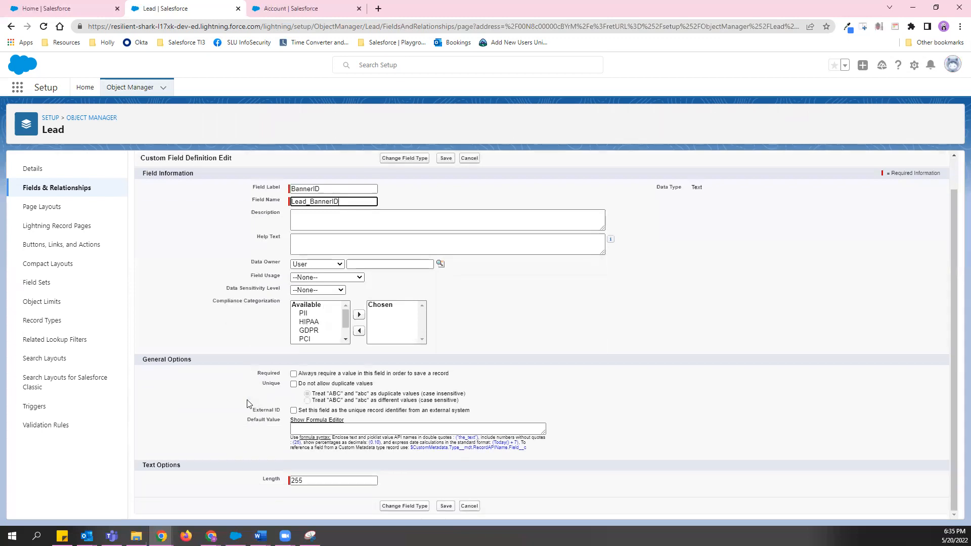
left_click(445, 506)
left_click(573, 98)
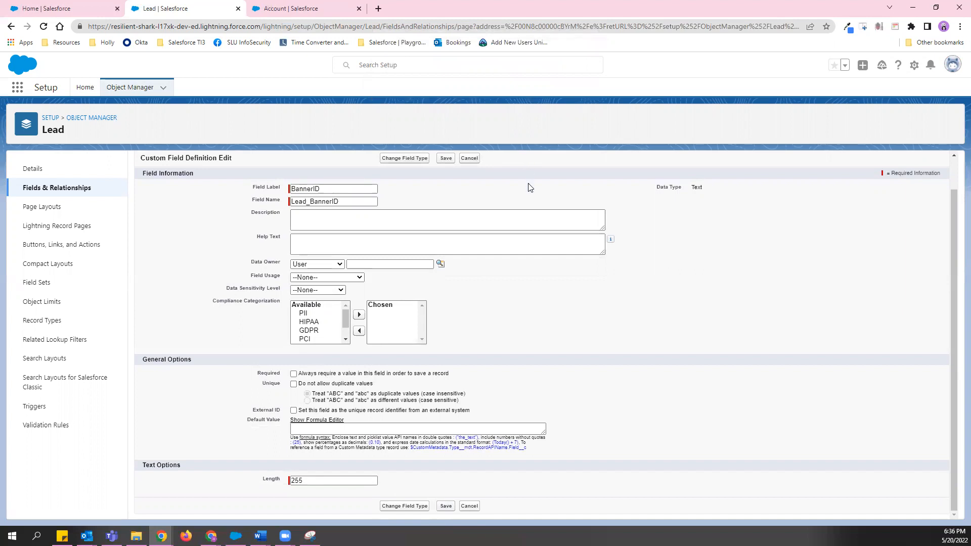
left_click(445, 507)
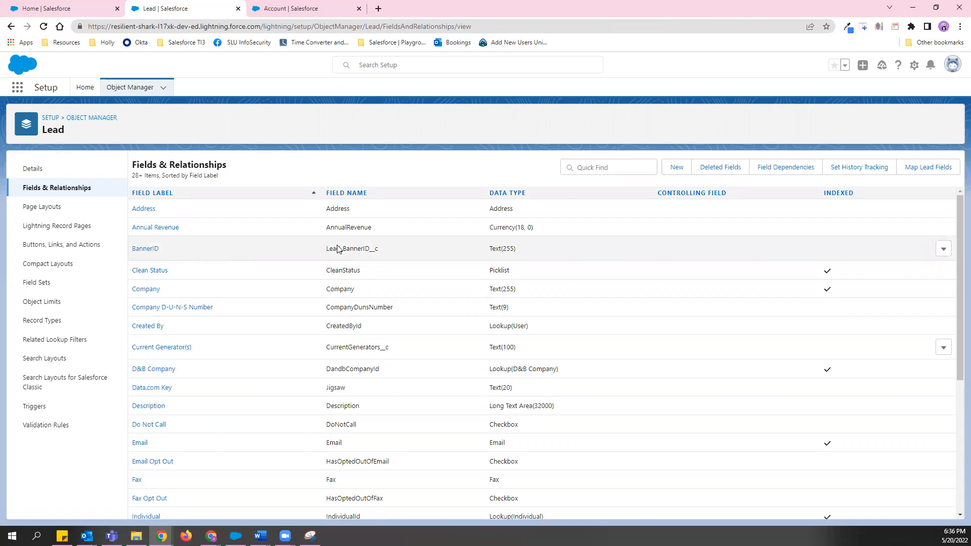
Check the Bounced entry in the Word reference document and start a new Lead custom field of type Checkbox
key("alt+Tab")
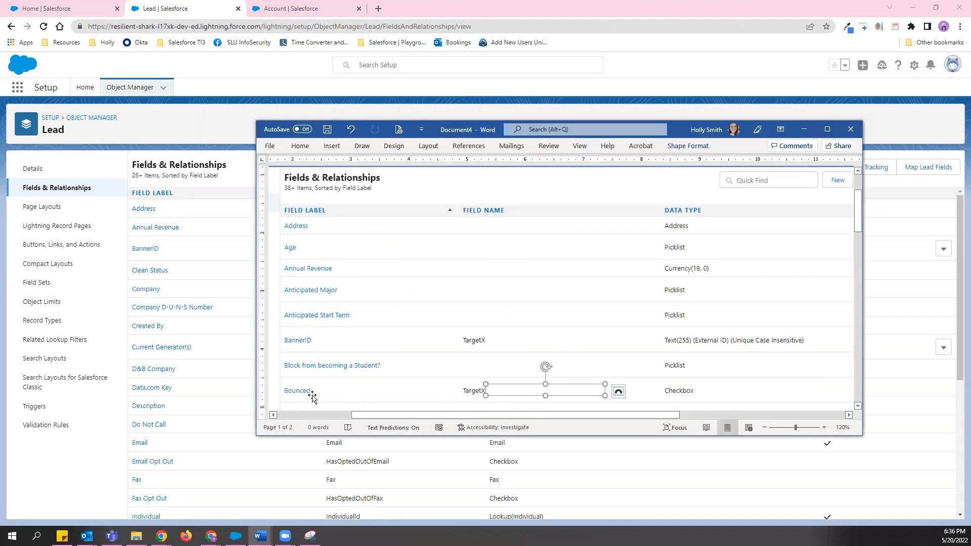
left_click_drag(678, 131, 970, 151)
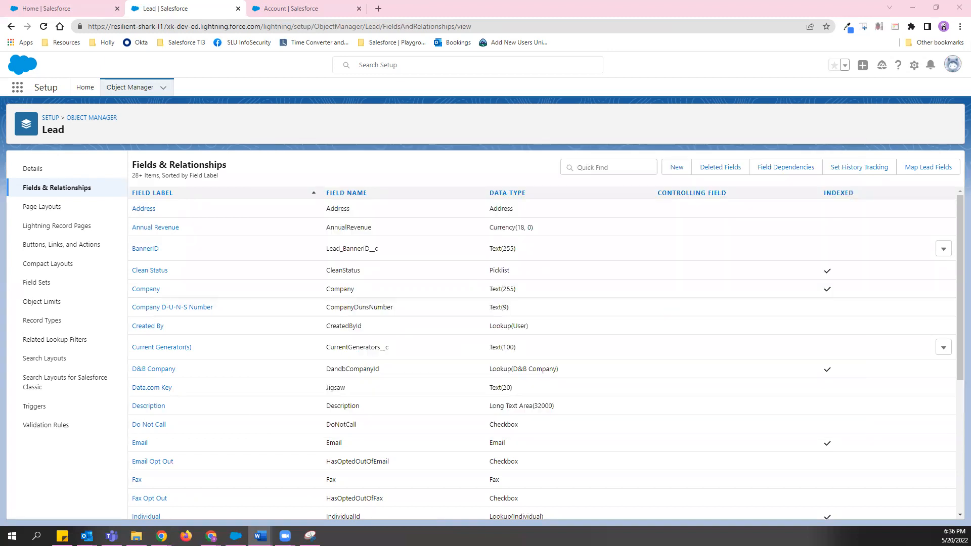
left_click(676, 168)
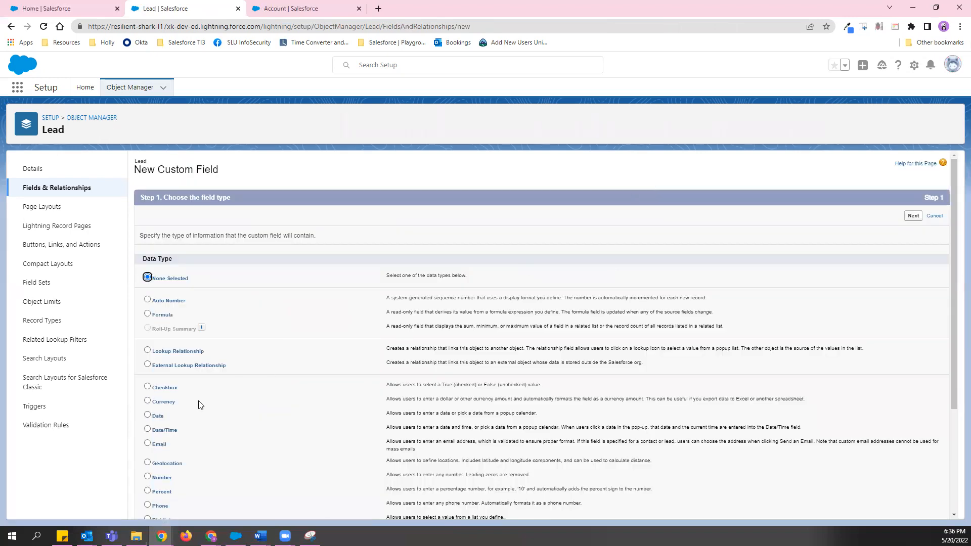
left_click(148, 387)
scroll(835, 466, "down", 3)
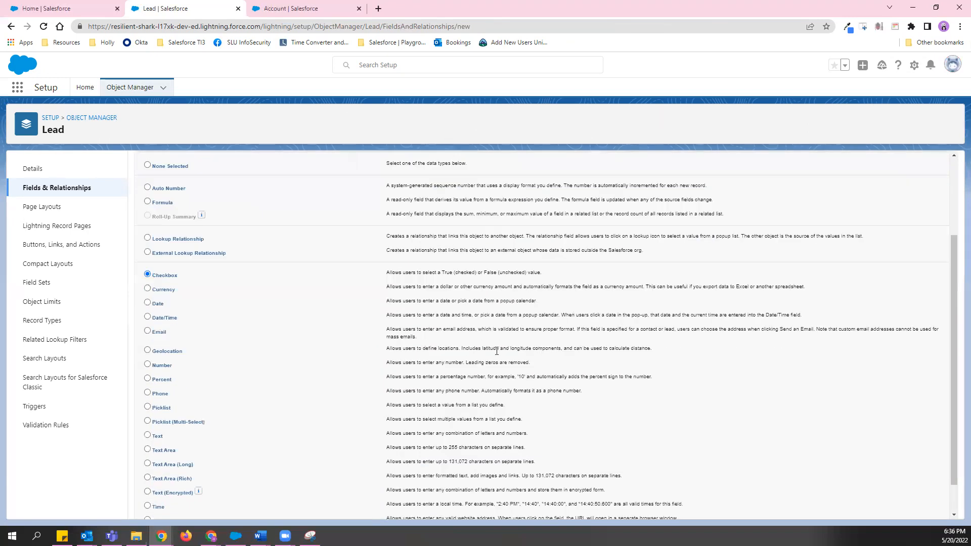
left_click(913, 507)
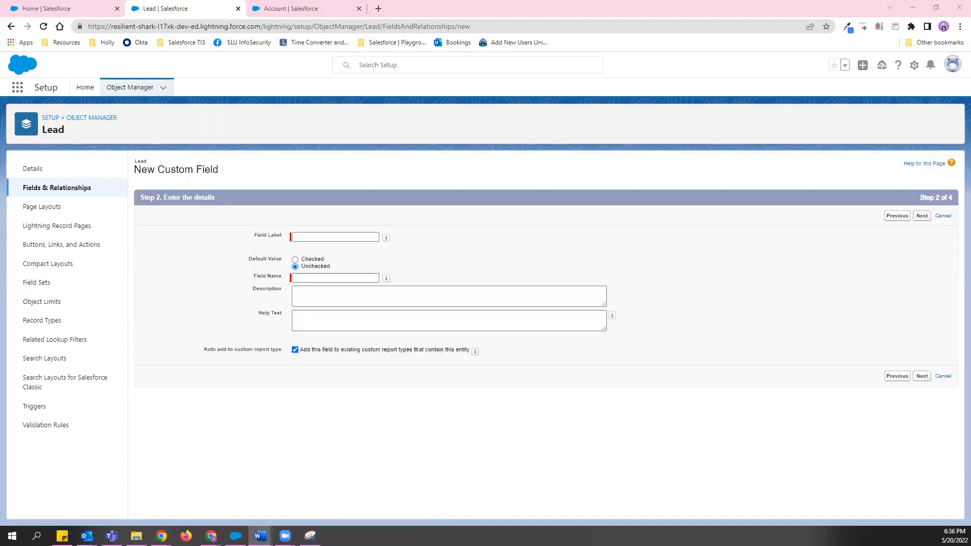
Label the checkbox field Bounced, set its field name to Lead_Bounced, and continue to field-level security
left_click(326, 237)
type("Bounced")
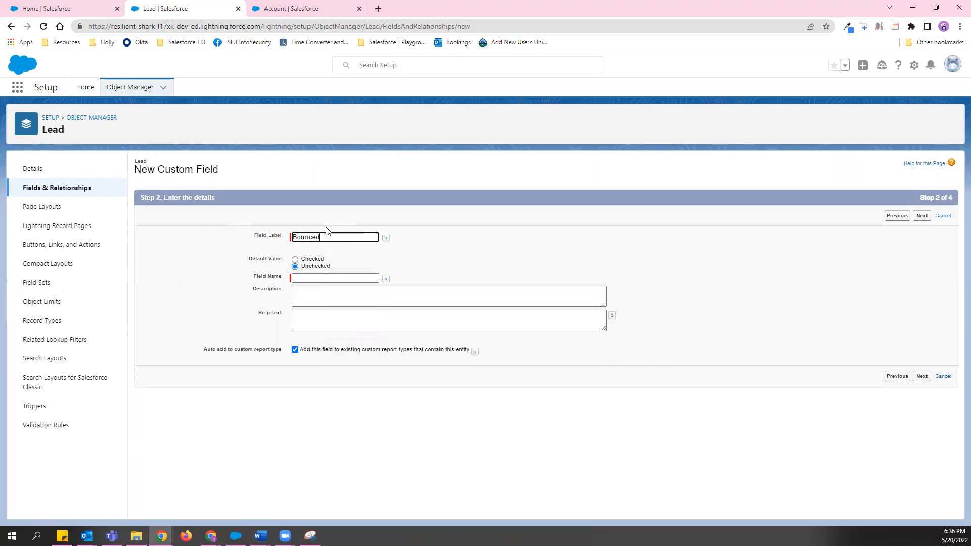
left_click(305, 277)
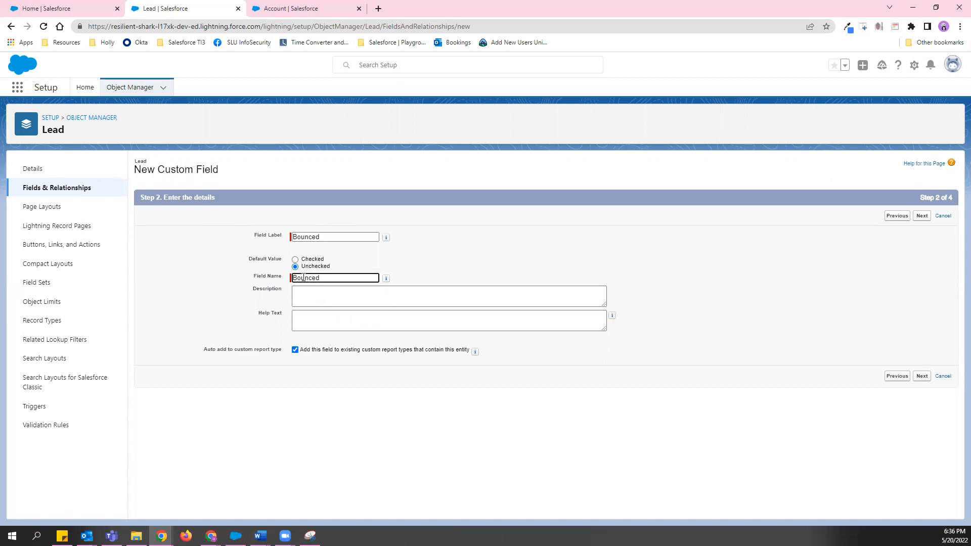
type("Lead_")
left_click(332, 290)
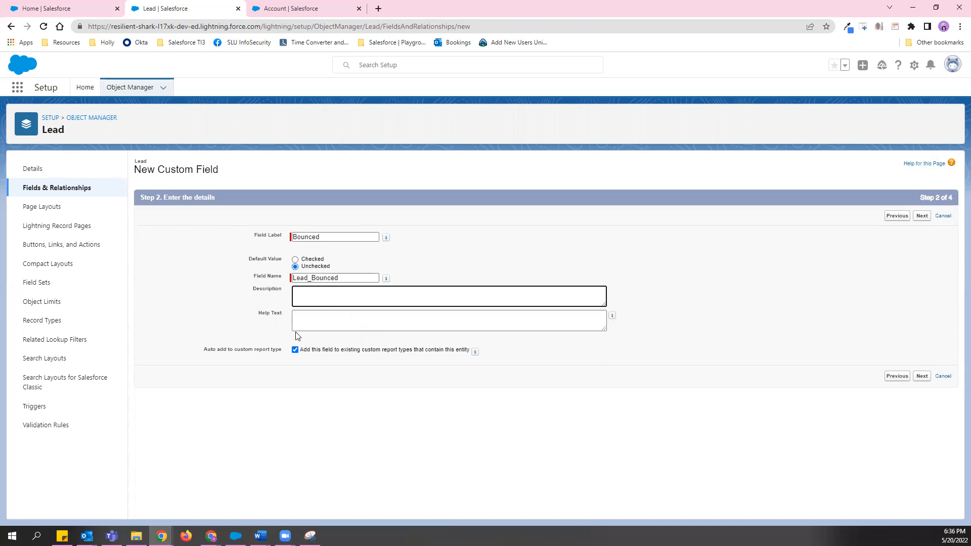
left_click(922, 377)
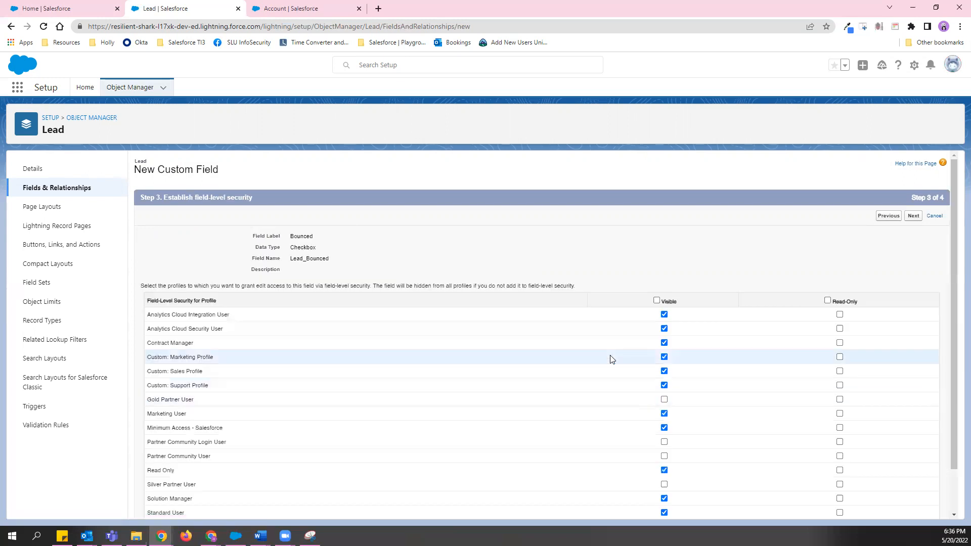
Make the Bounced checkbox visible to all profiles and save it with all four Lead page layouts included
left_click(656, 300)
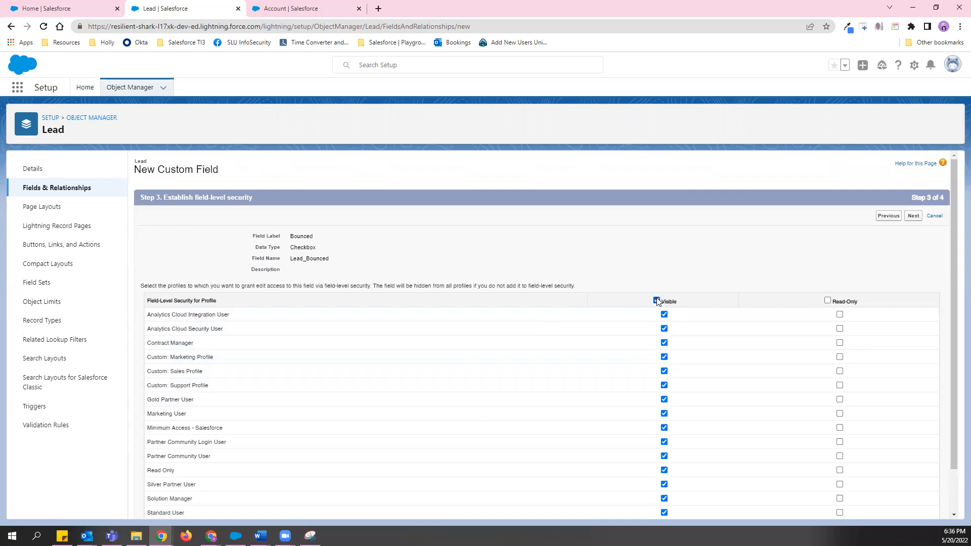
scroll(812, 448, "down", 1)
scroll(866, 479, "up", 1)
scroll(910, 490, "down", 1)
left_click(913, 507)
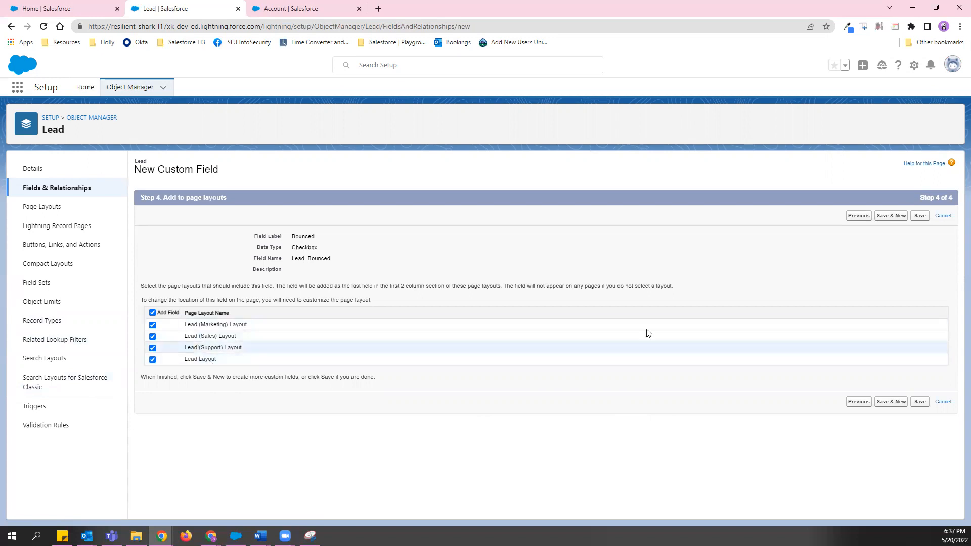
left_click(920, 401)
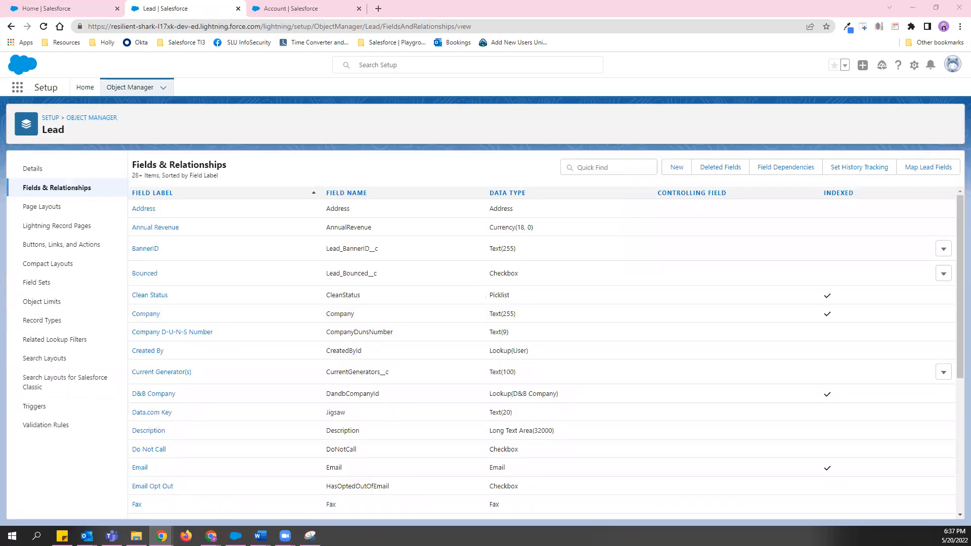
Check the CEEB Code entry in the Word reference document and start a new Lead custom field of type Text
key("alt+Tab")
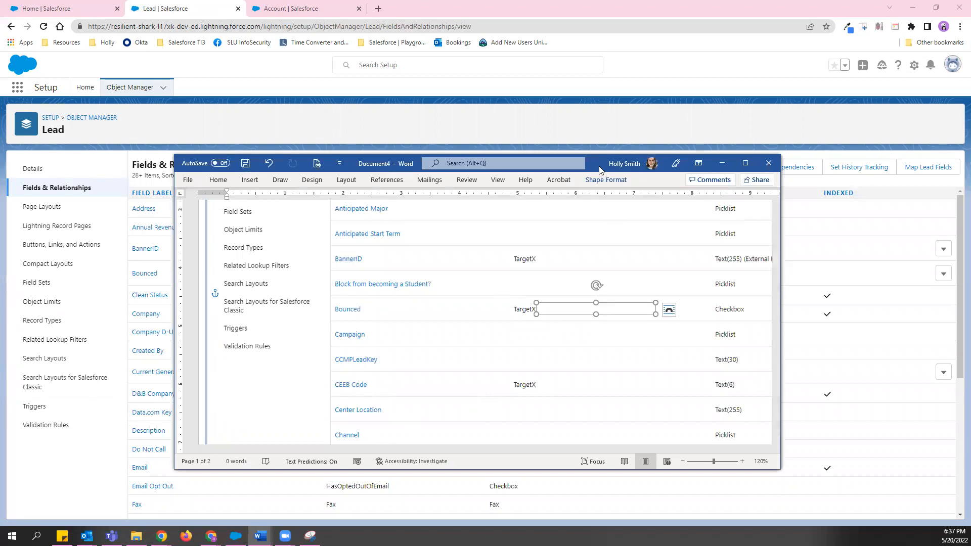
left_click_drag(609, 167, 970, 167)
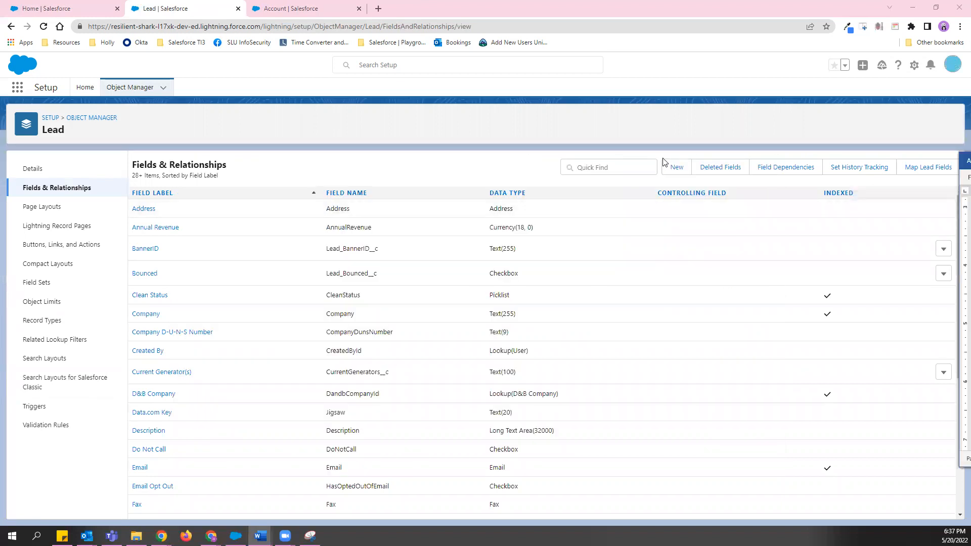
left_click(689, 171)
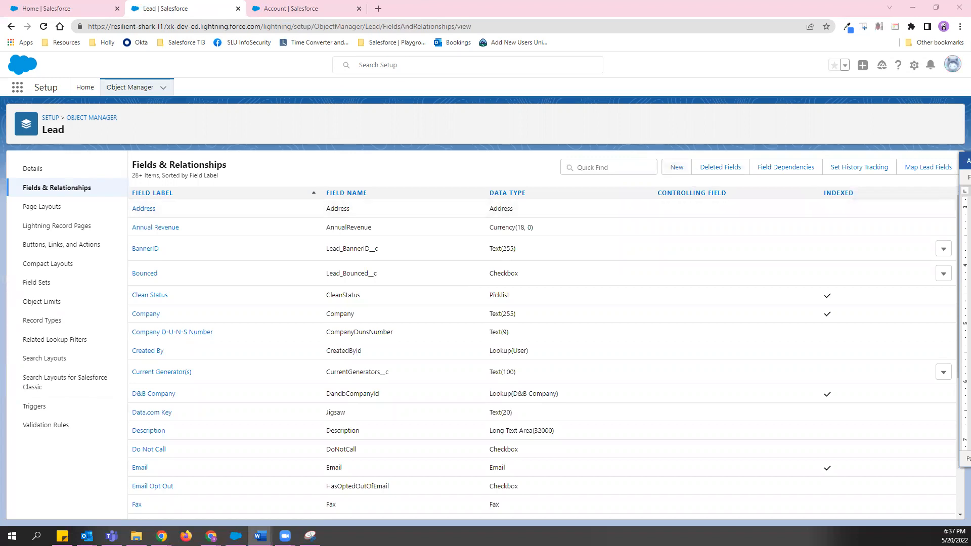
left_click(678, 168)
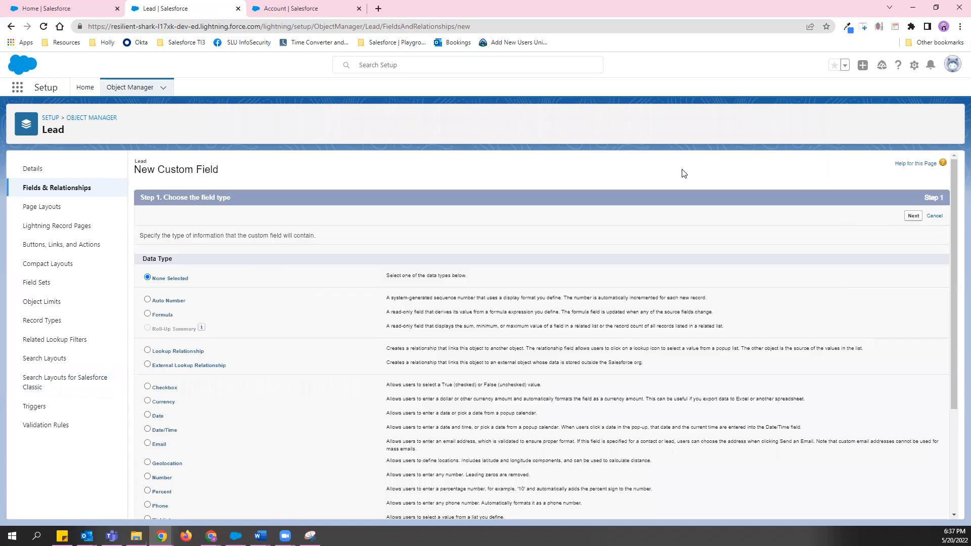
scroll(202, 445, "down", 2)
left_click(147, 446)
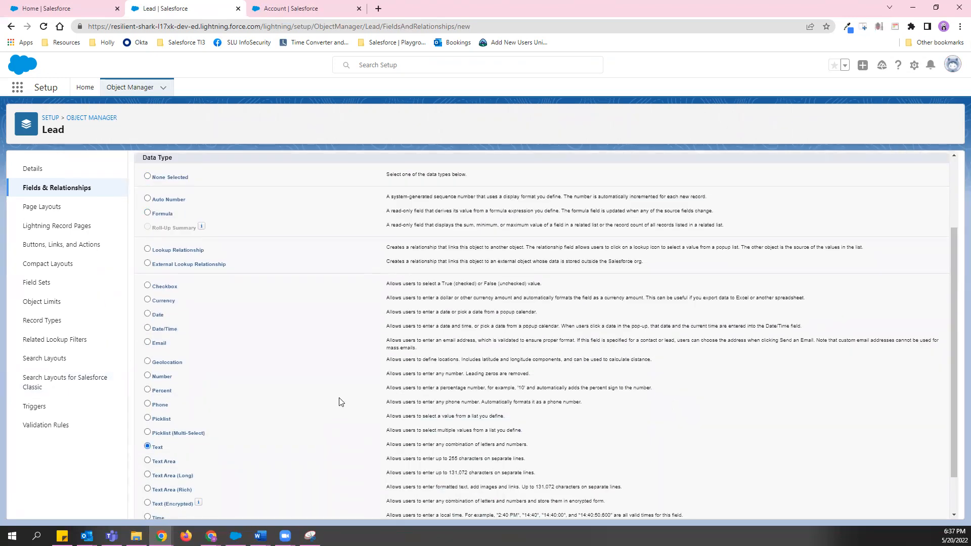
scroll(340, 402, "down", 1)
left_click(913, 508)
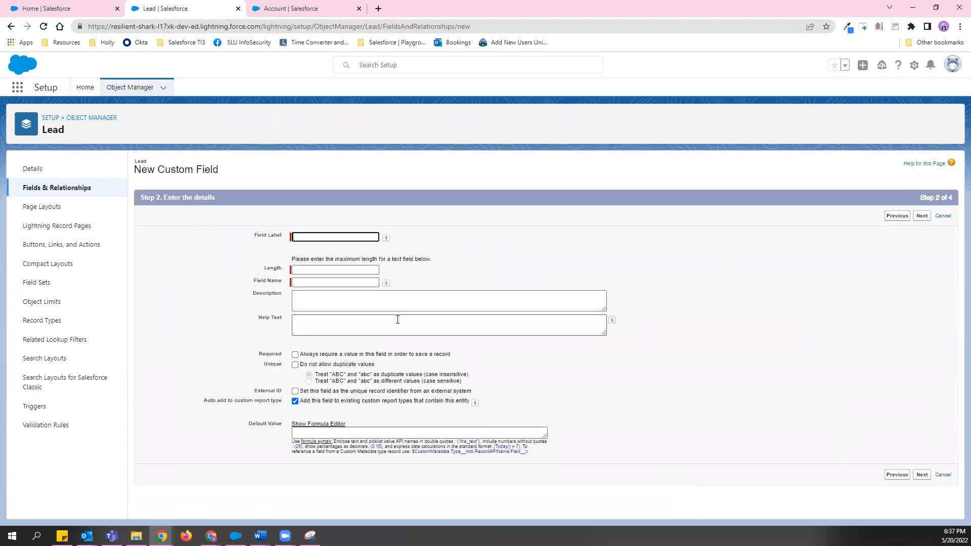
Label the new text field CEEB Code and let its field name fill in as CEEB_Code
left_click(317, 239)
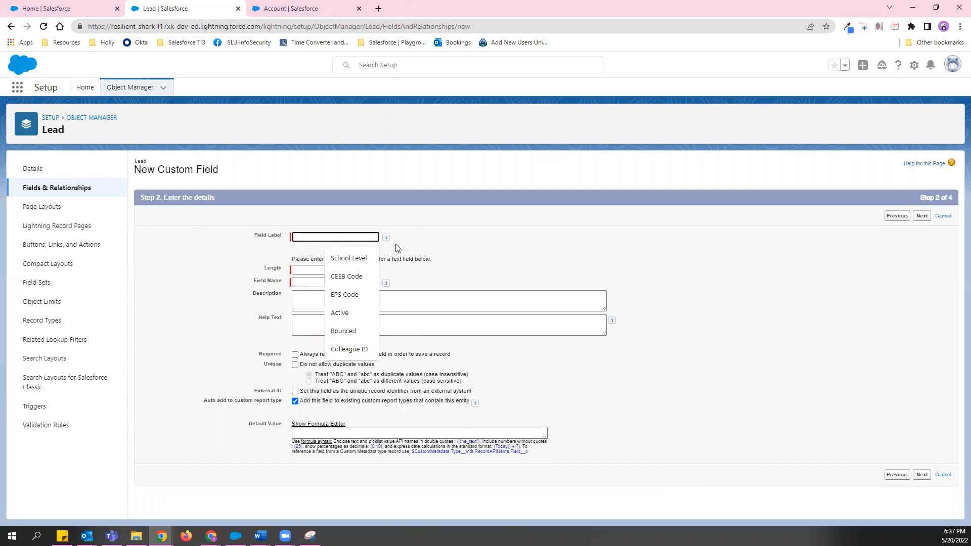
type("Cee")
type("E")
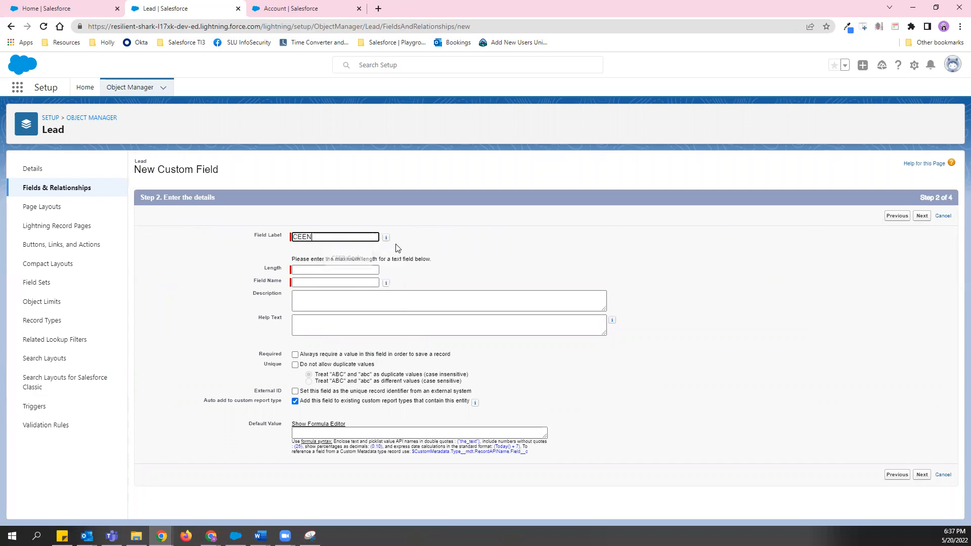
type("B Code")
key("Tab")
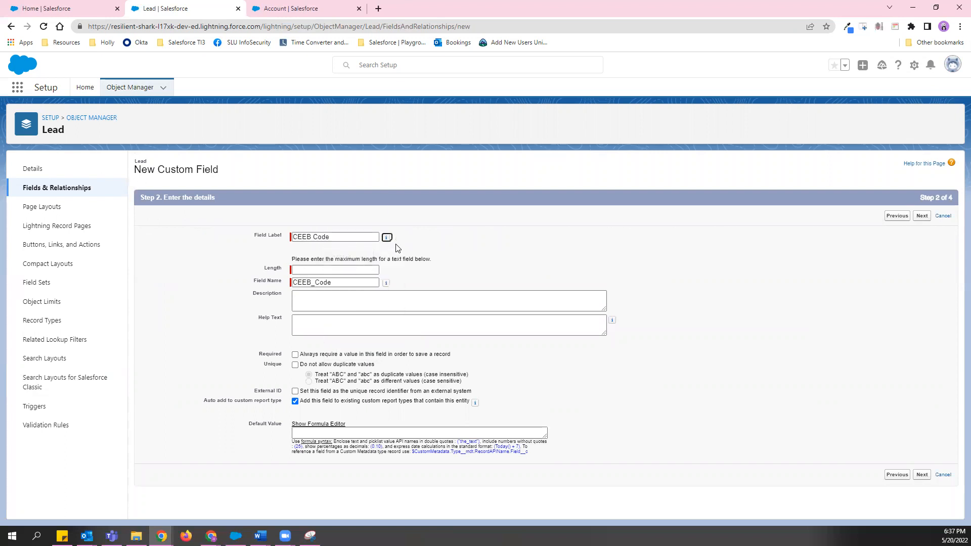
Look up the CEEB Code text length in the Word reference document and set the field's length to 6
left_click_drag(356, 260, 313, 269)
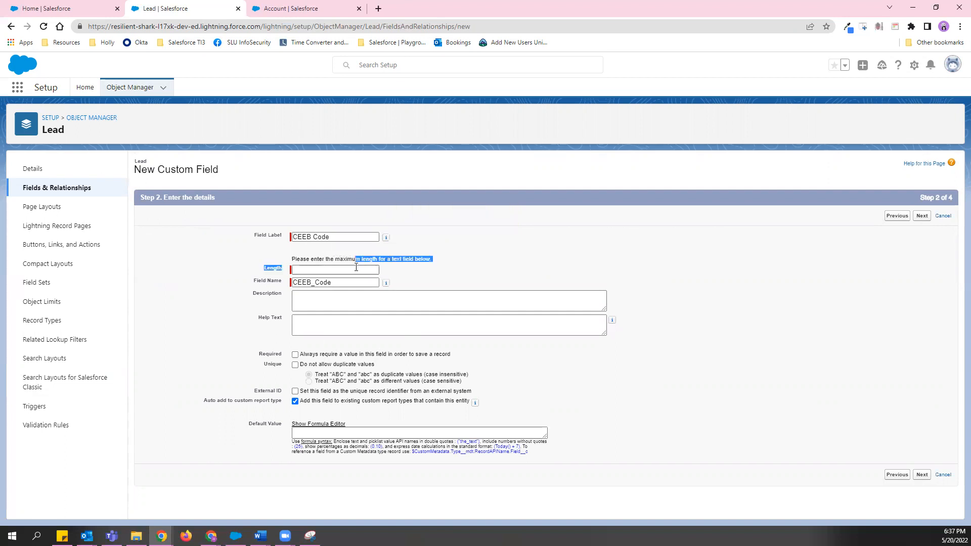
left_click(327, 270)
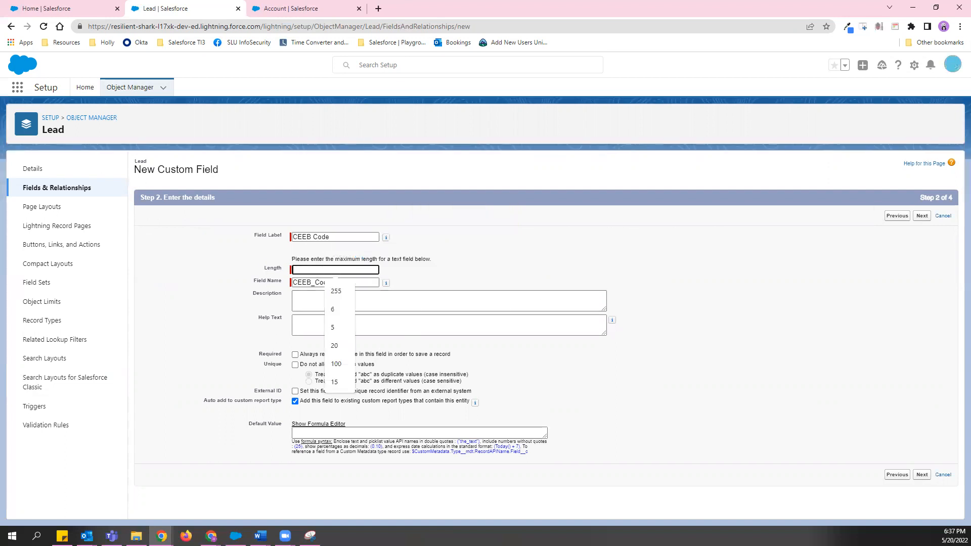
left_click_drag(970, 161, 672, 210)
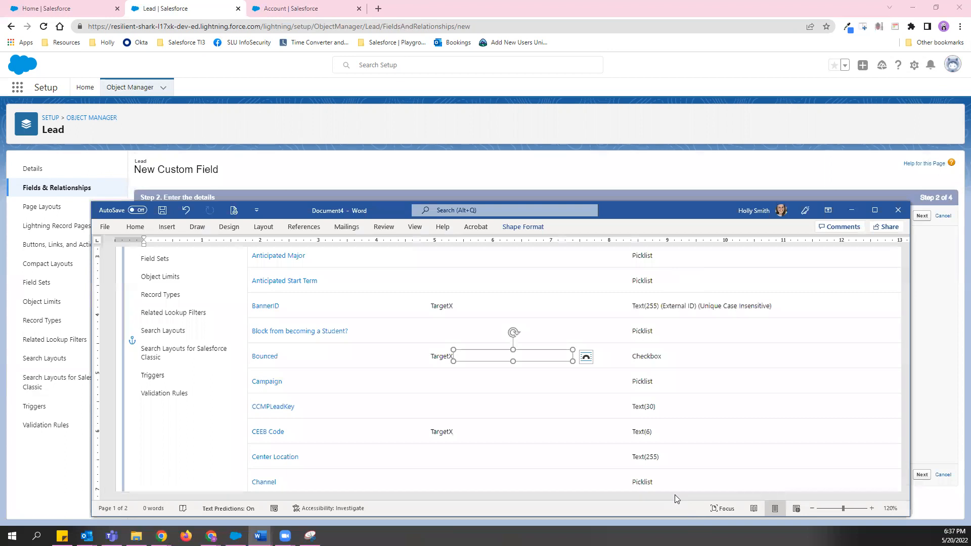
left_click_drag(674, 496, 690, 480)
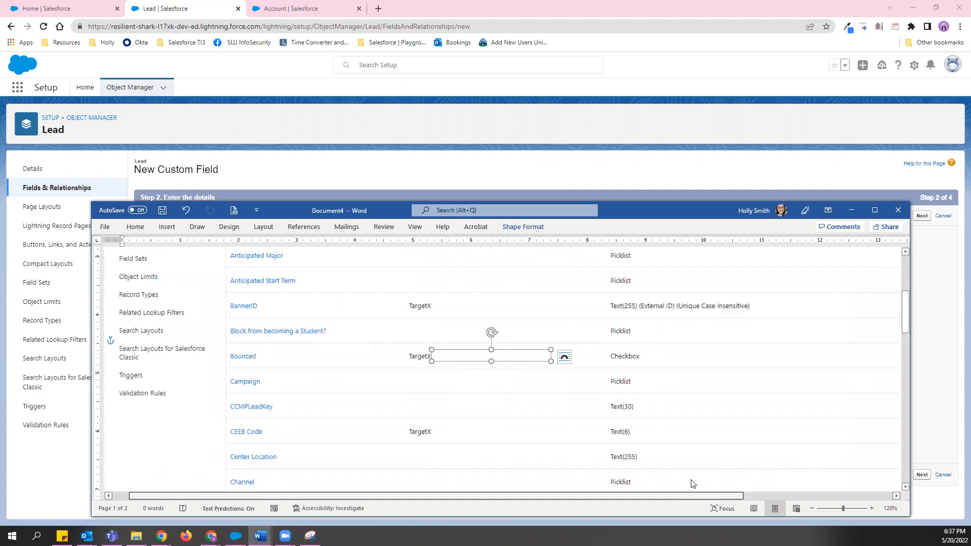
left_click(851, 210)
left_click(355, 270)
type("6")
left_click(356, 299)
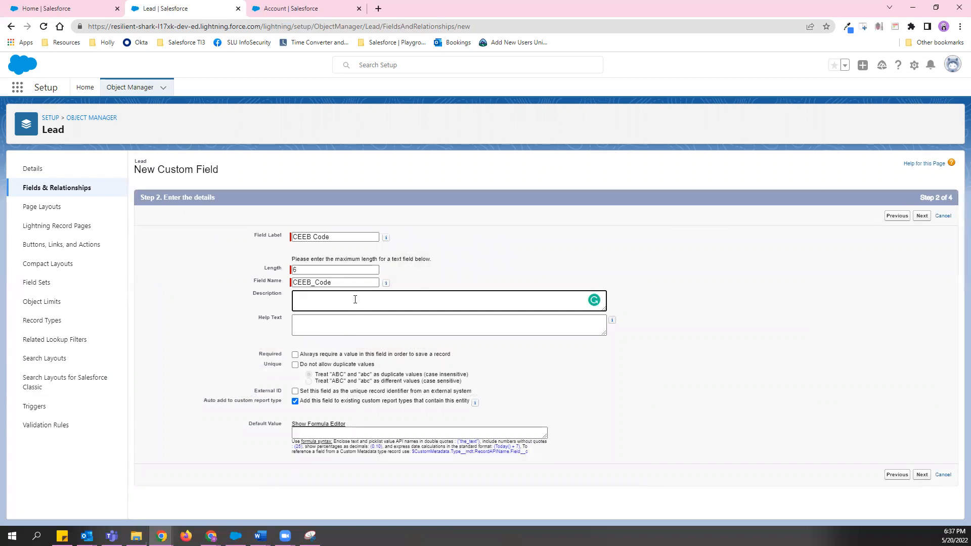
Add the help text "this is a unique code for testing", make the field an external ID with case-sensitive unique values, and continue to field-level security
left_click(311, 321)
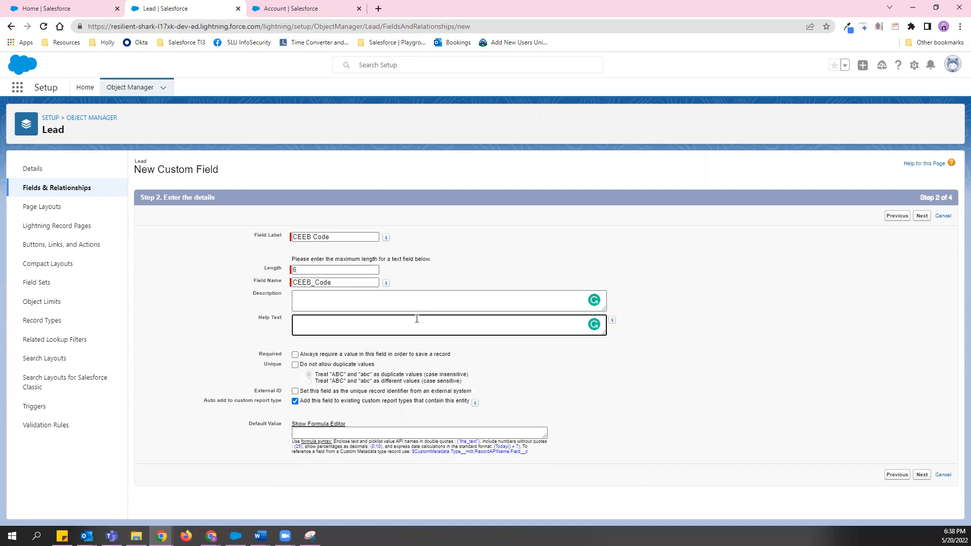
type("a unique code for testing")
left_click(295, 391)
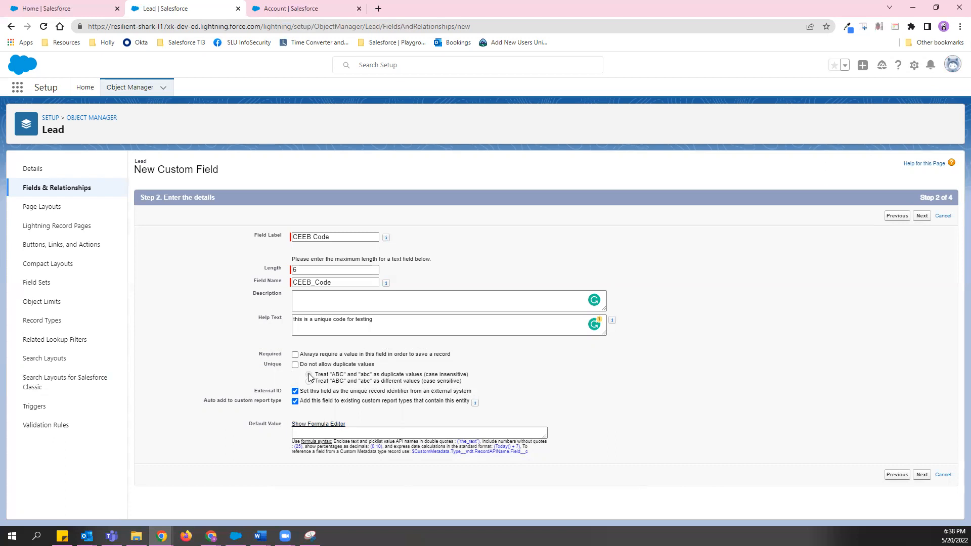
left_click(296, 365)
left_click(309, 381)
left_click(921, 476)
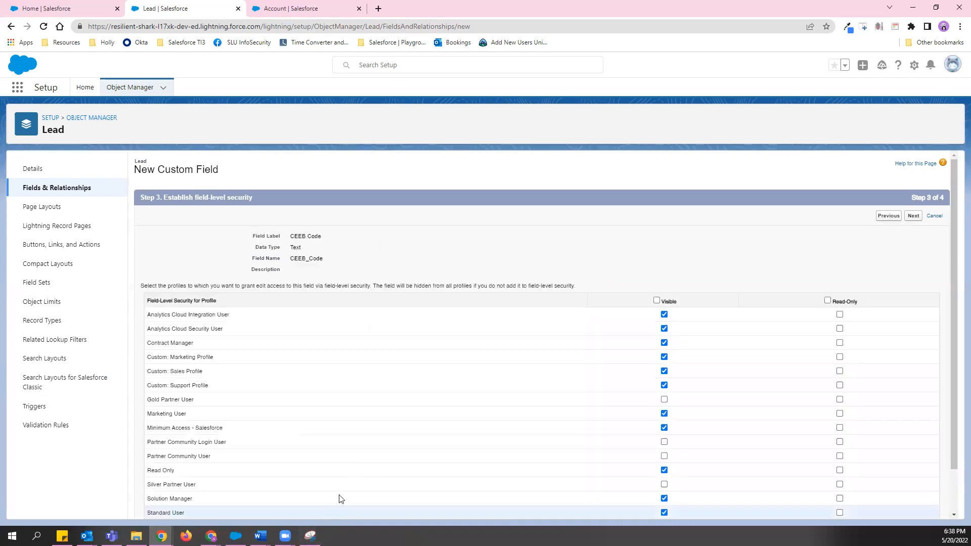
Make the CEEB Code field visible only to System Administrator and save it with all Lead page layouts included
scroll(355, 475, "down", 1)
scroll(357, 478, "down", 1)
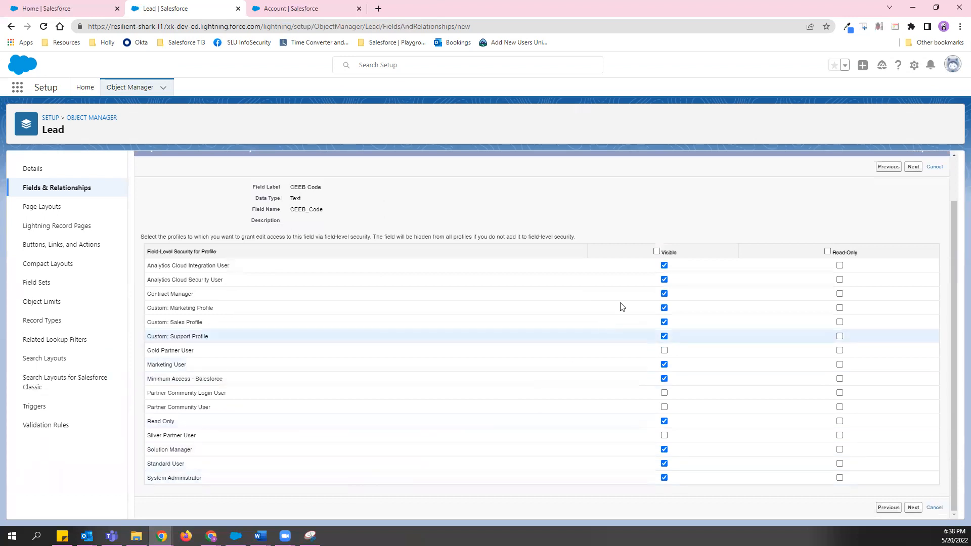
left_click(657, 252)
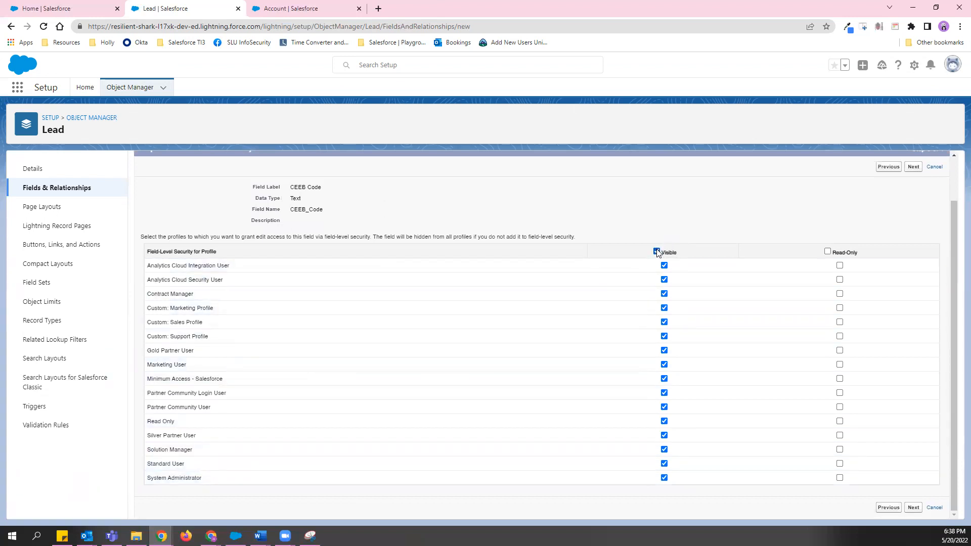
left_click(657, 251)
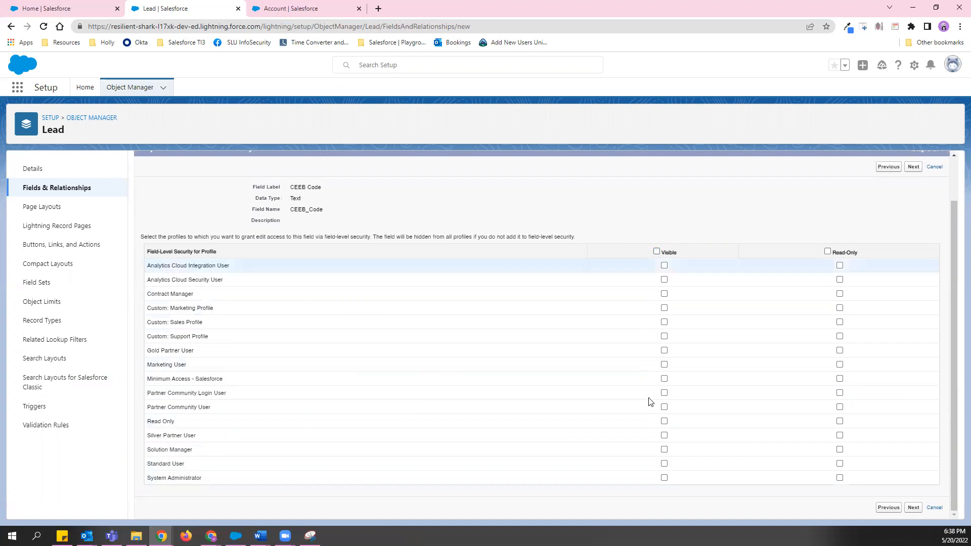
left_click(664, 477)
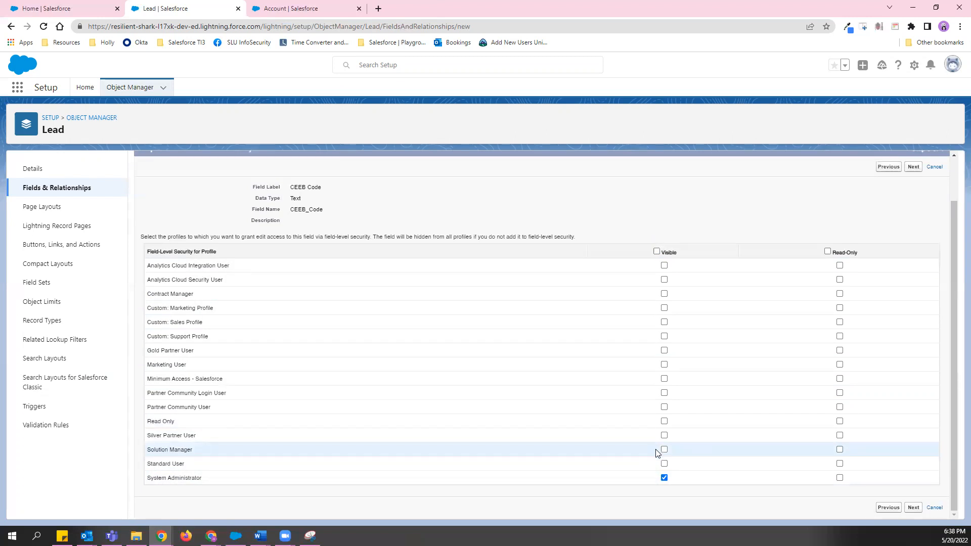
left_click(914, 508)
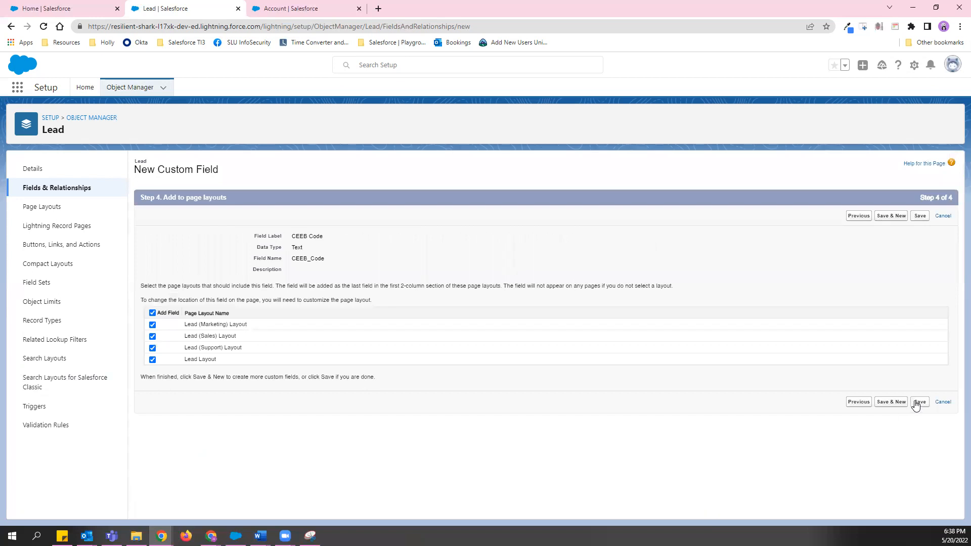
left_click(916, 403)
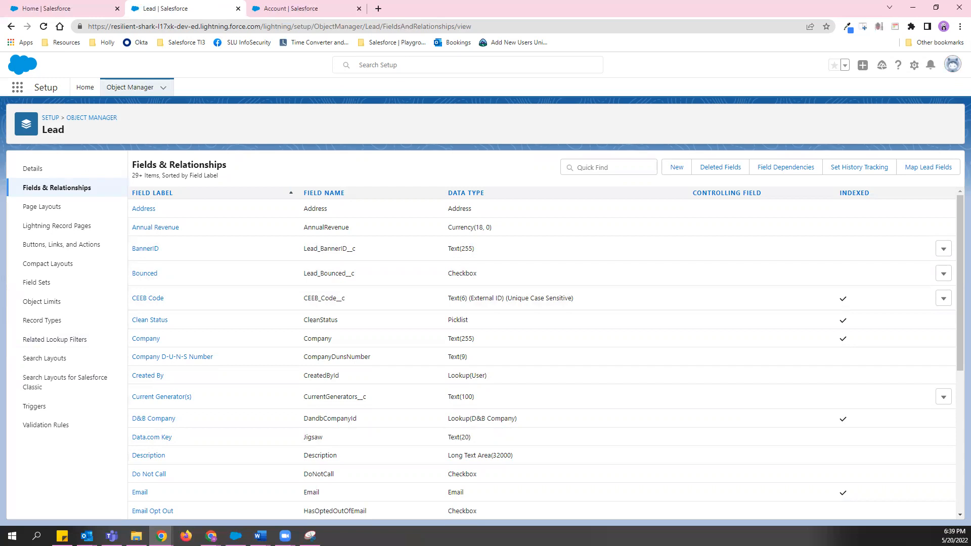
Start another new Lead custom field with the Checkbox data type and continue to its details
key("alt+Tab")
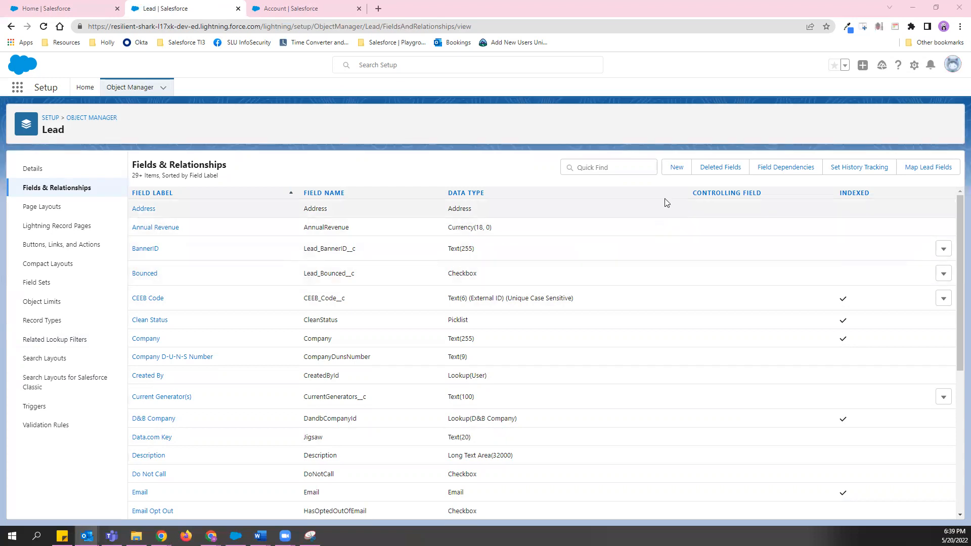
left_click(676, 167)
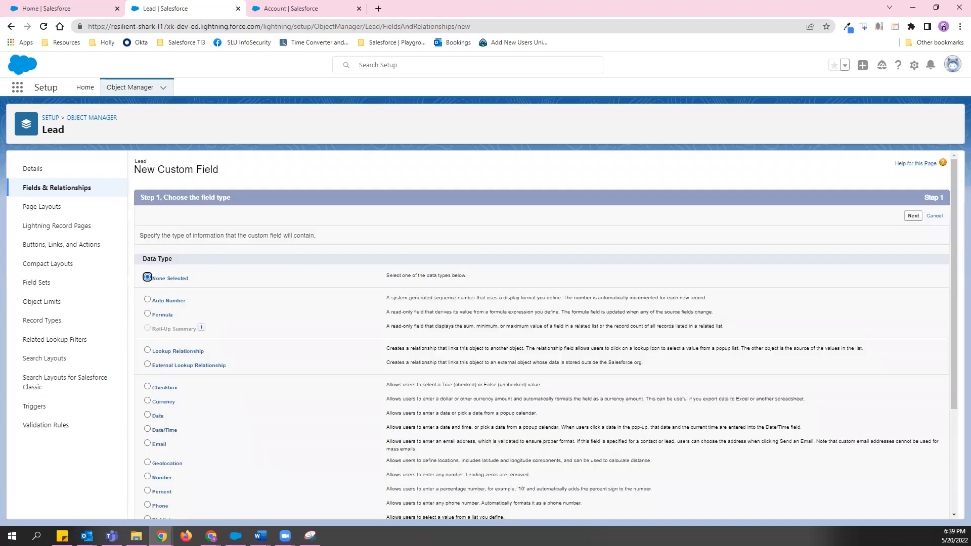
left_click(147, 387)
scroll(749, 437, "down", 2)
scroll(749, 437, "down", 1)
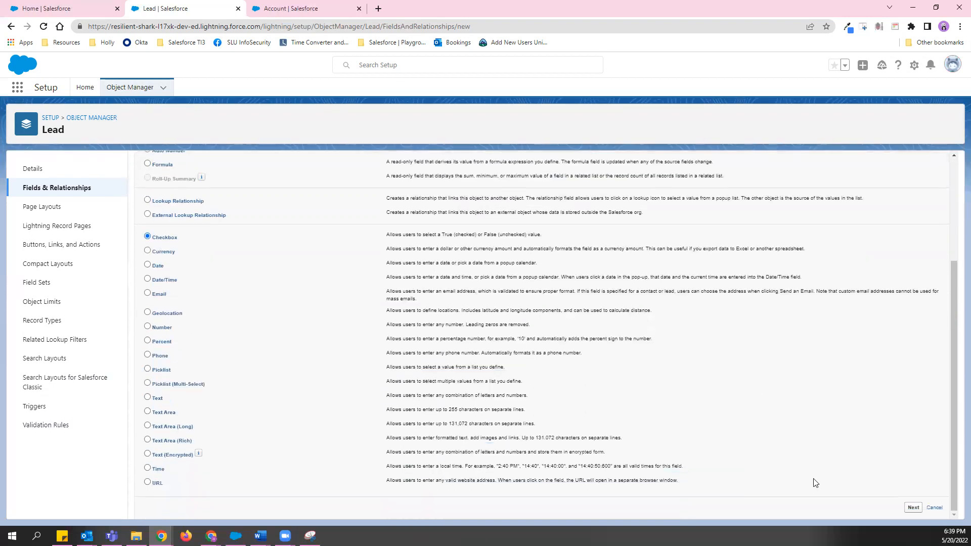
left_click(910, 509)
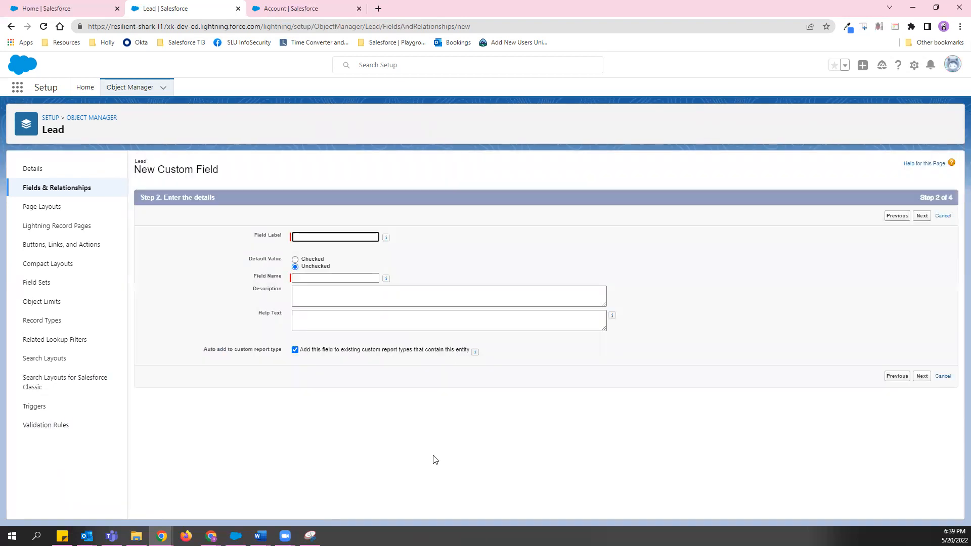
Label the checkbox field Galactic Empire Support Plan and let its field name fill in from the label
left_click(304, 234)
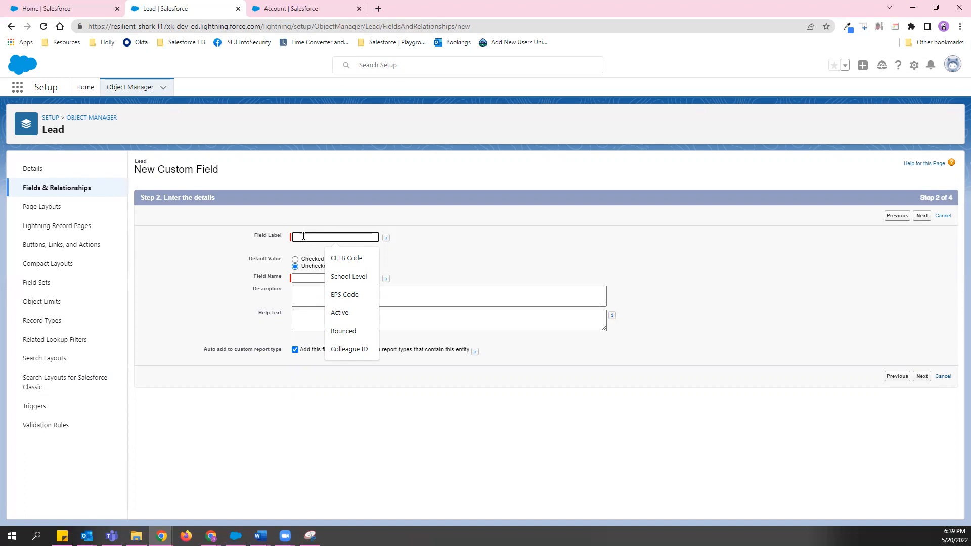
type("G")
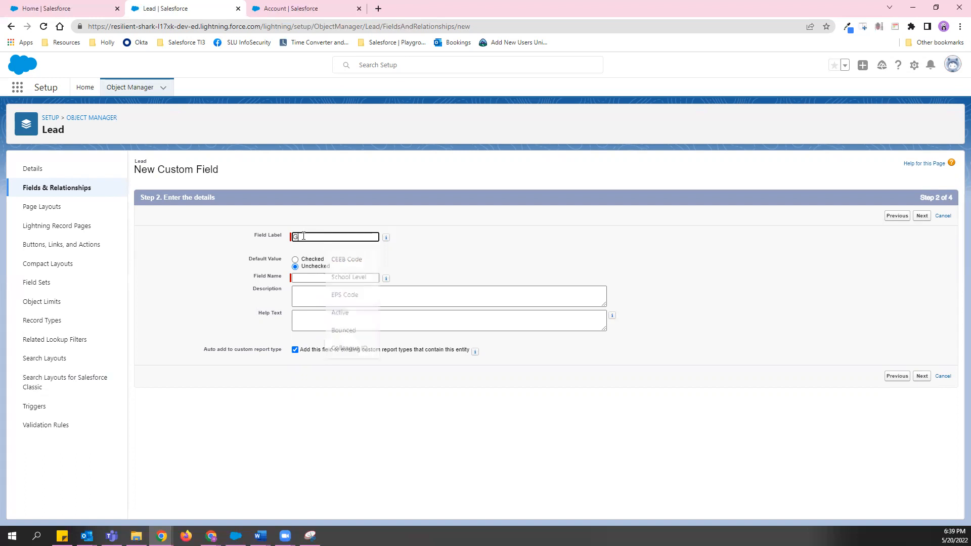
type("alactic")
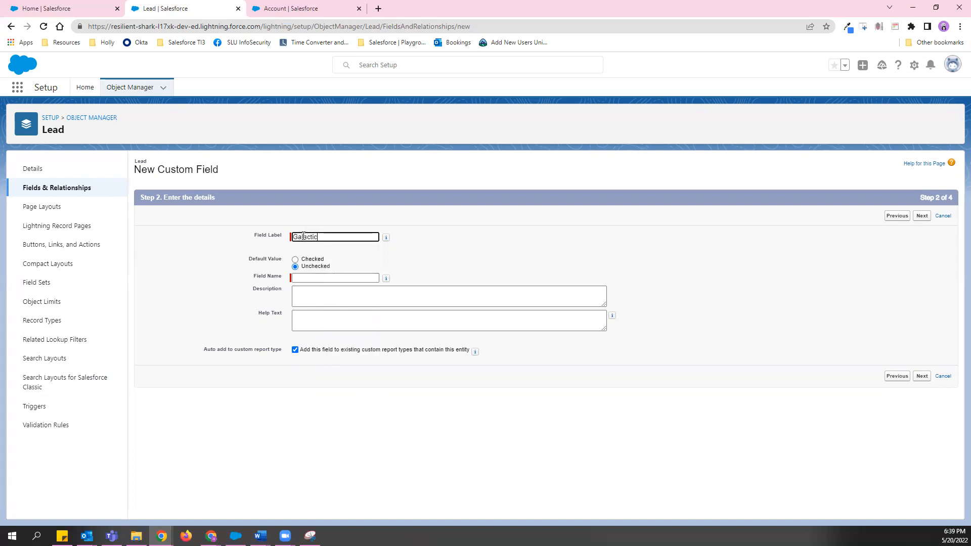
type(" Empire Support Plan")
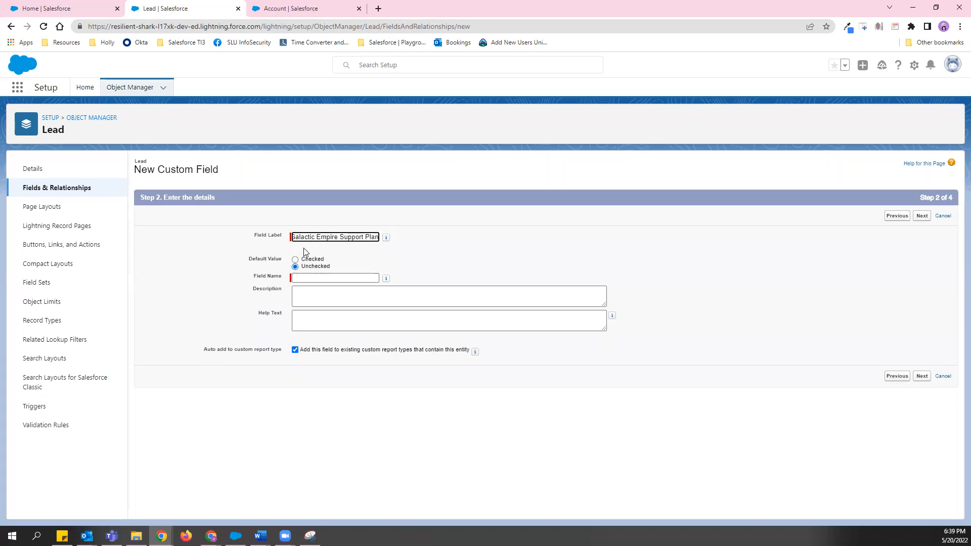
left_click(298, 277)
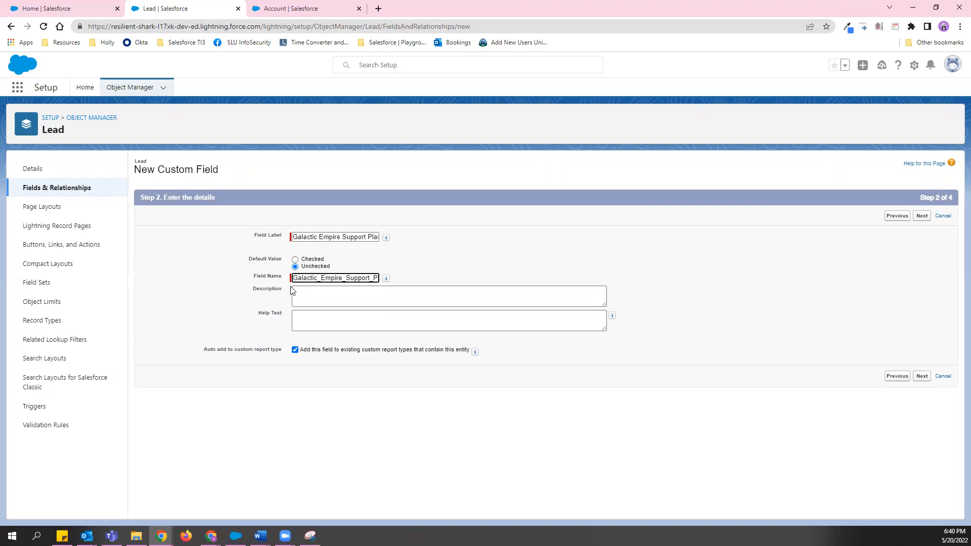
Set the help text to "Does this Empire Member have a current support plan? Check this box when you sell a support plan to this fascist customer."
left_click(308, 295)
left_click(314, 317)
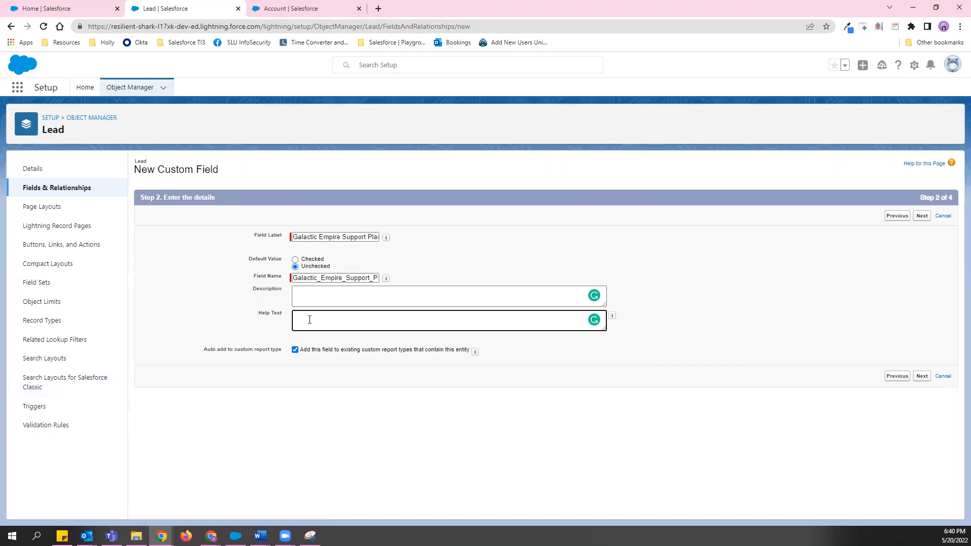
type("Does this Empire Member have a current support plan? Check this")
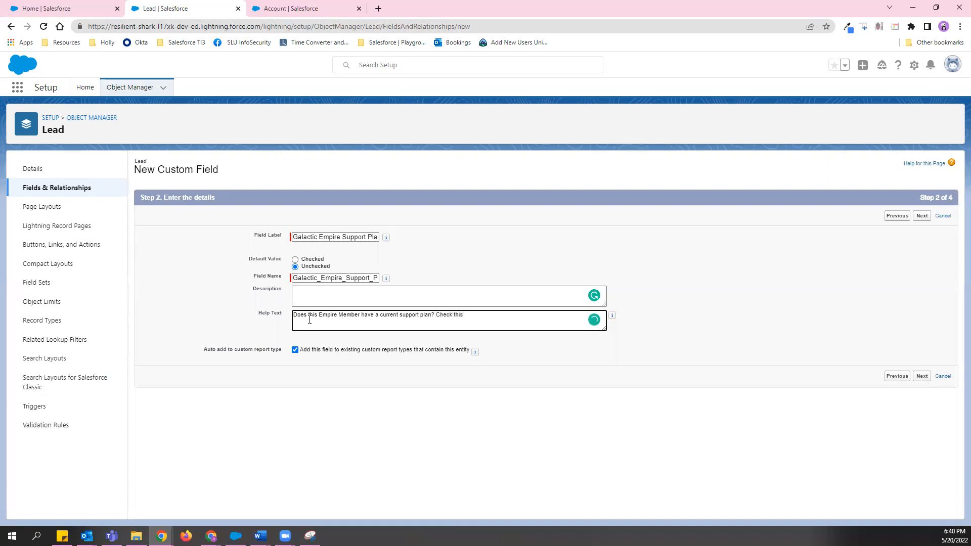
type(" box when you sell a support plan to this fascist customer.")
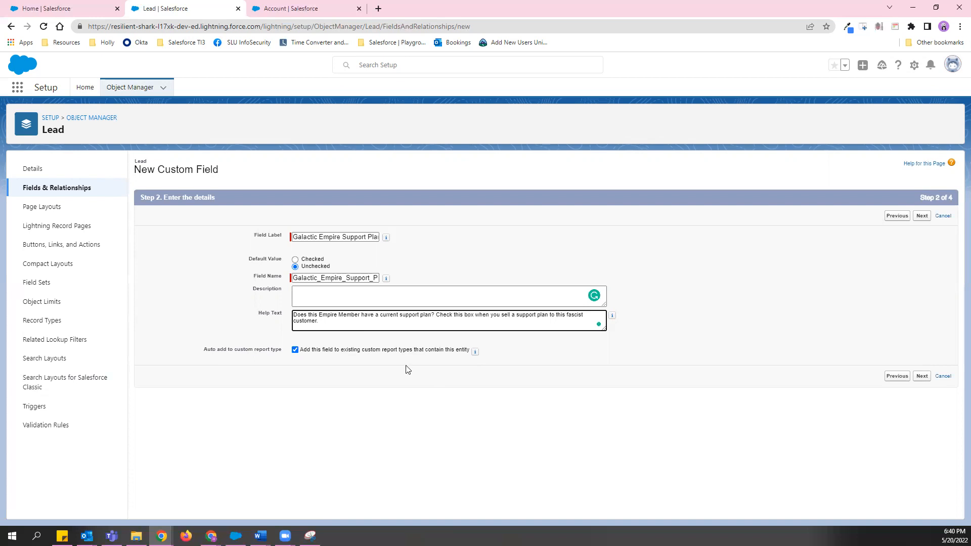
left_click(922, 377)
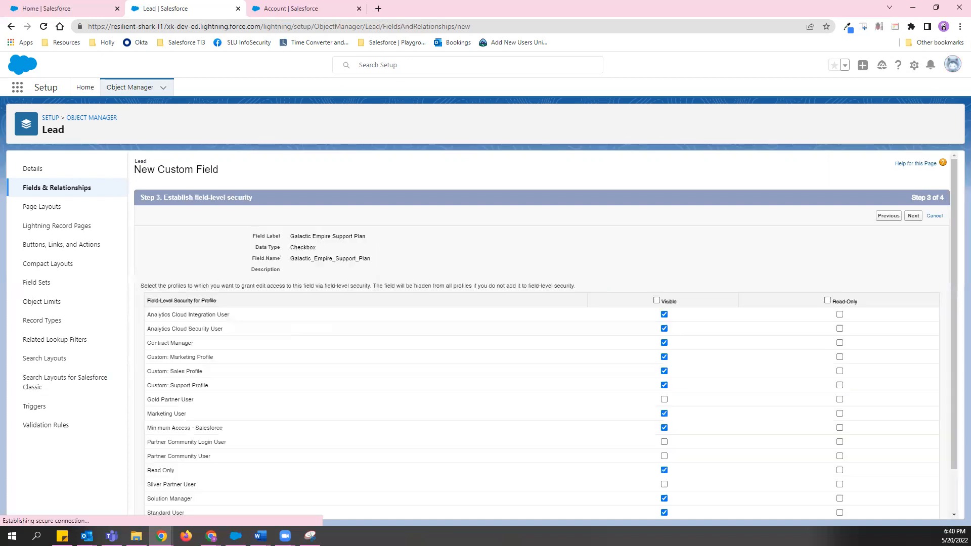
Make the field visible only to Custom: Sales Profile, Custom: Support Profile, Marketing User and System Administrator, and save it on all Lead page layouts
scroll(495, 460, "down", 1)
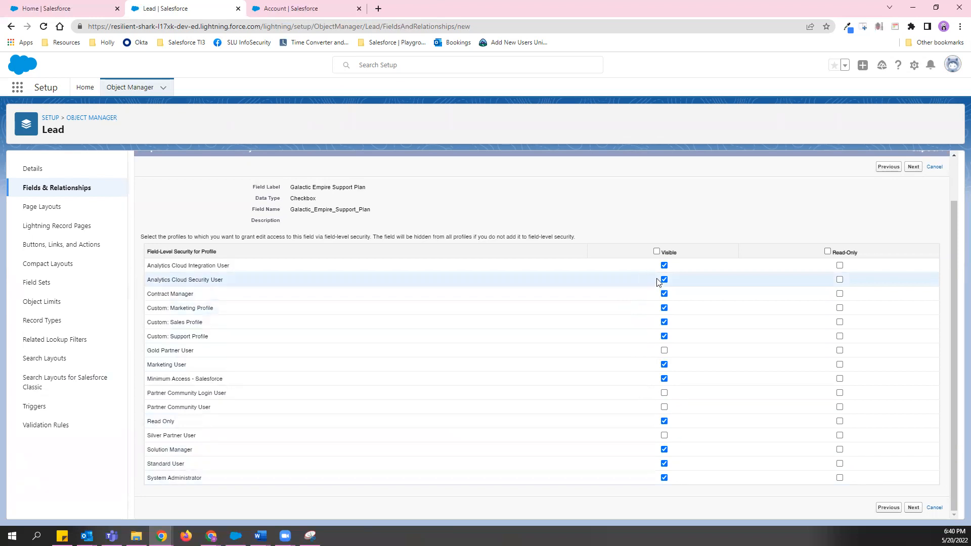
left_click(656, 252)
left_click(656, 251)
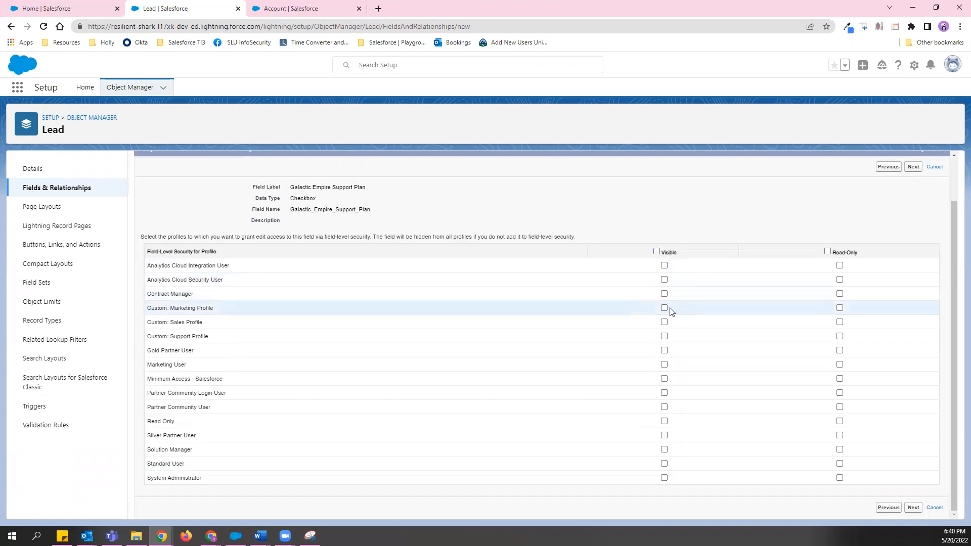
left_click(665, 322)
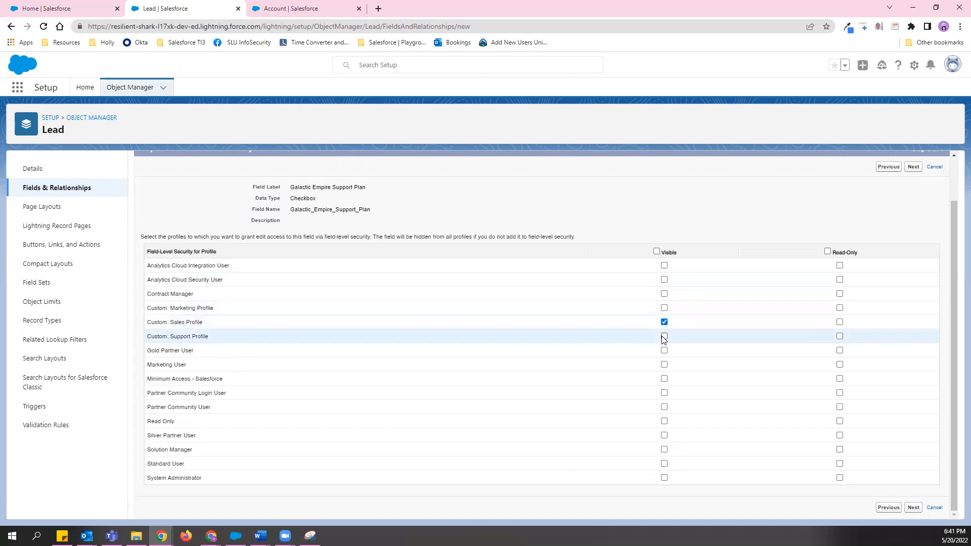
left_click(664, 337)
left_click(663, 366)
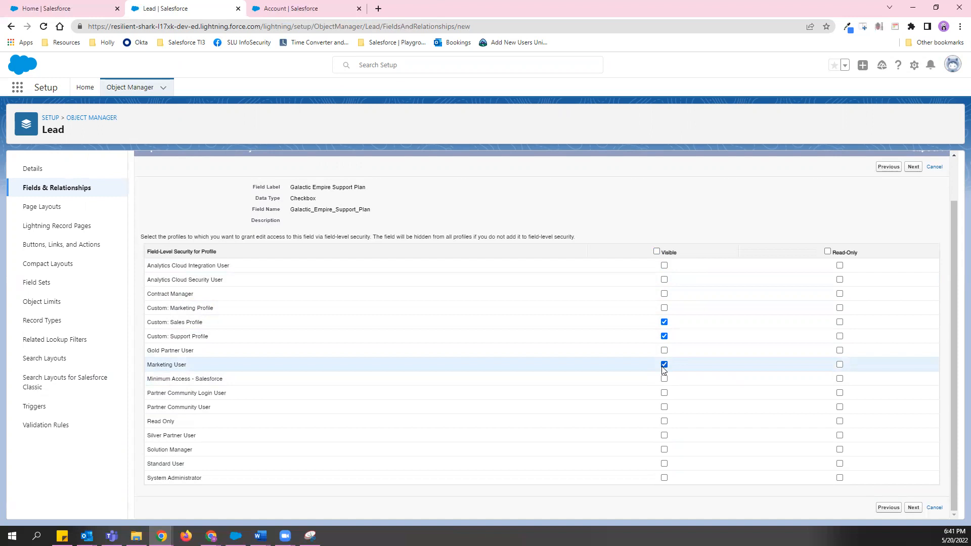
left_click(663, 478)
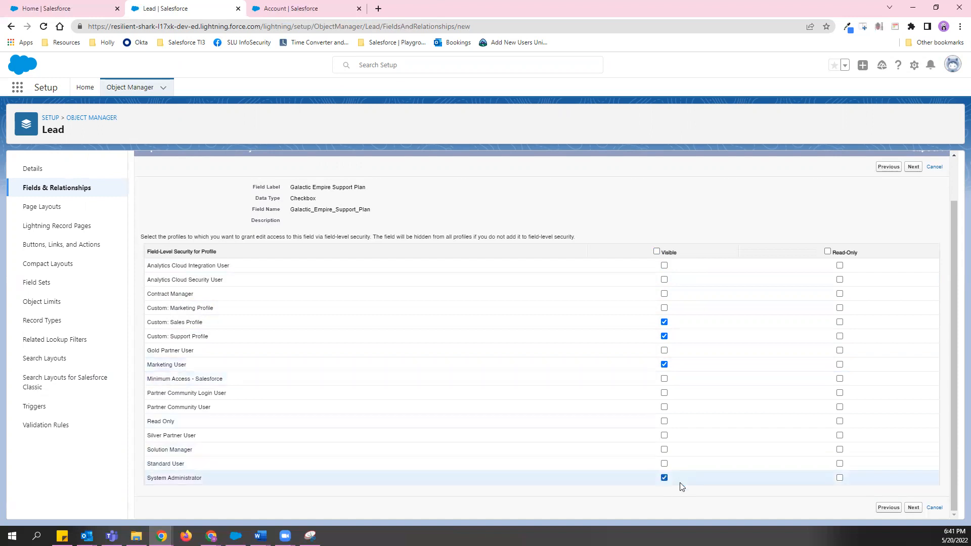
left_click(913, 509)
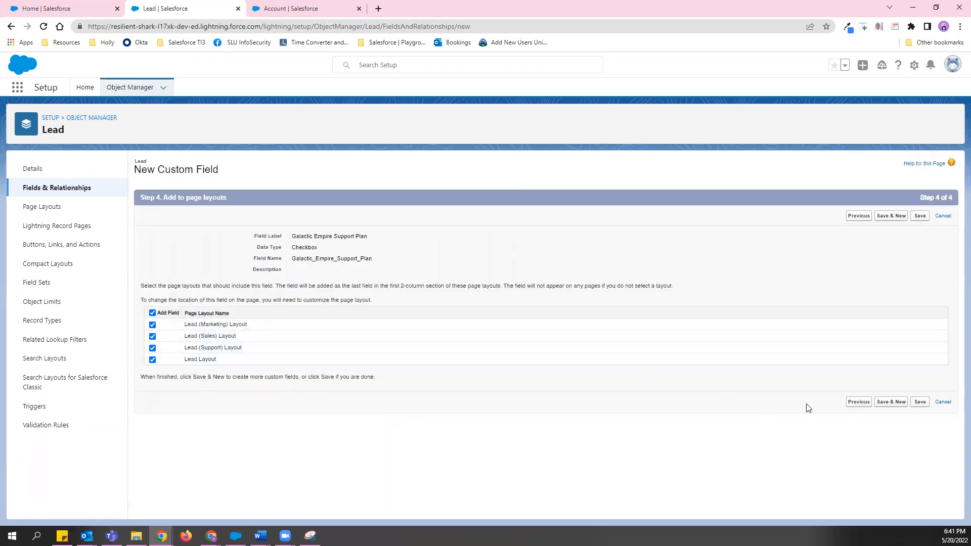
left_click(920, 403)
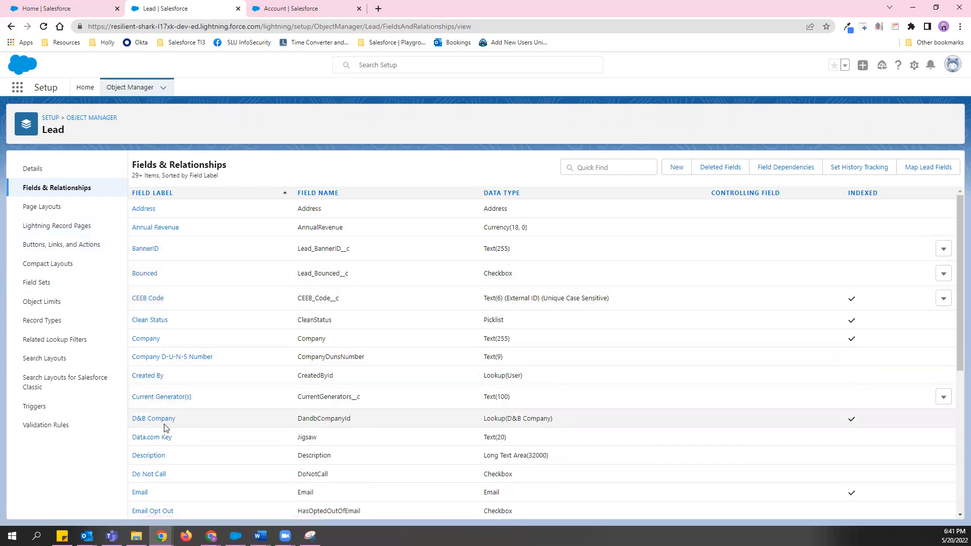
Open the Lead page layouts list and compare it with the Snipping Tool capture of the page layout selection
scroll(164, 427, "down", 3)
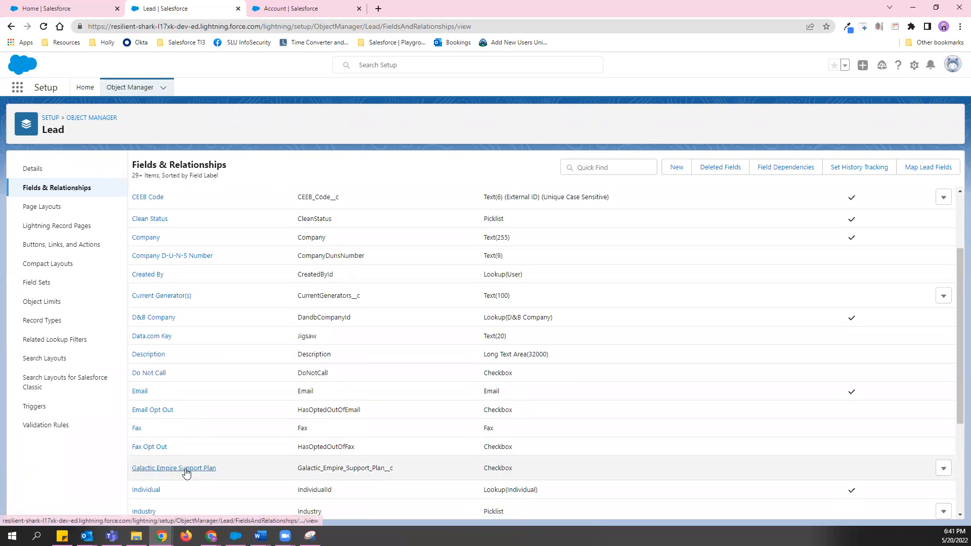
left_click(46, 209)
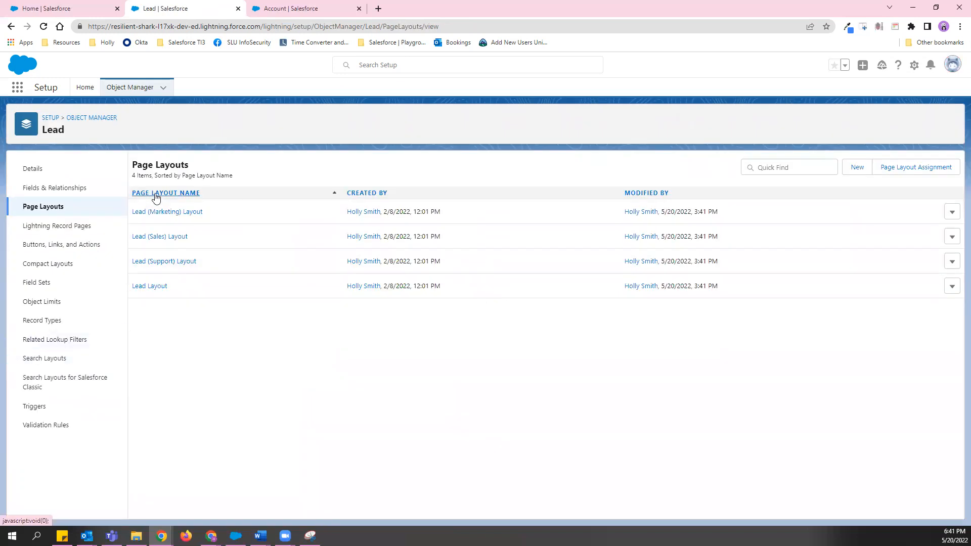
key("alt+Tab")
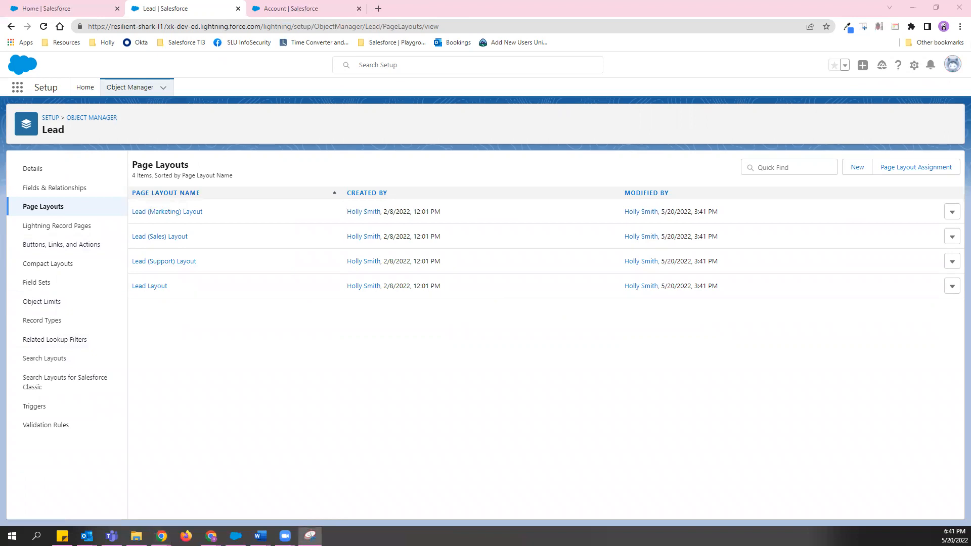
left_click_drag(0, 249, 341, 248)
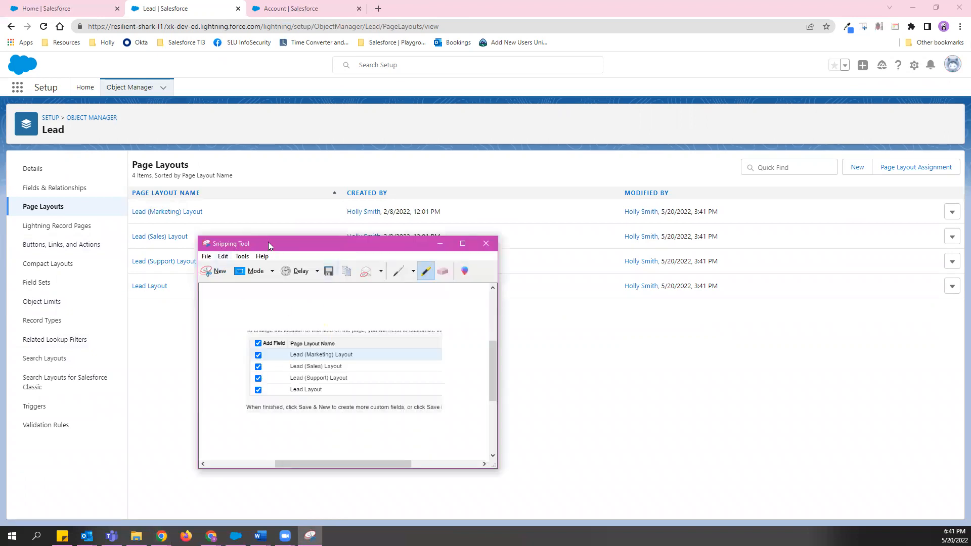
left_click_drag(268, 242, 375, 130)
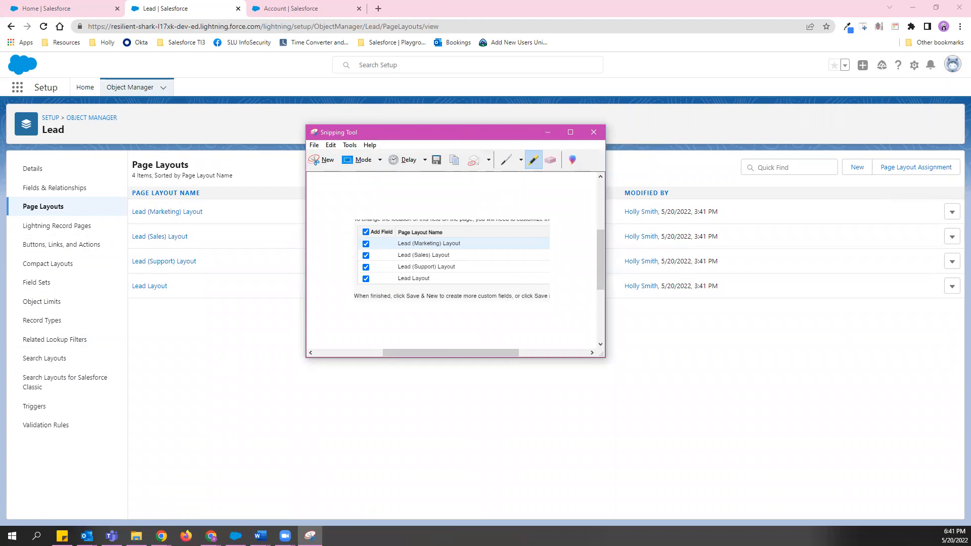
left_click(547, 132)
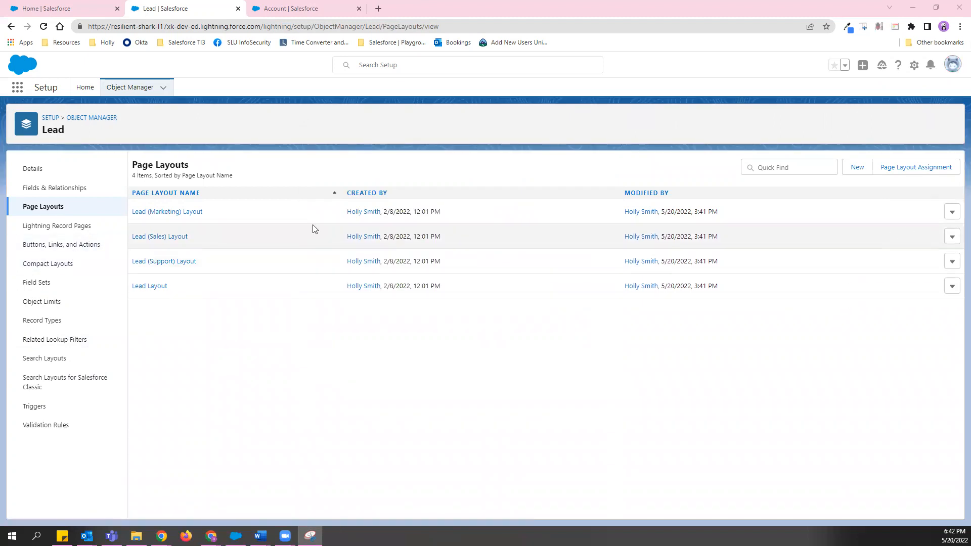
Open the Lead (Sales) Layout and examine where the new custom fields sit in the Lead Information section
left_click(157, 237)
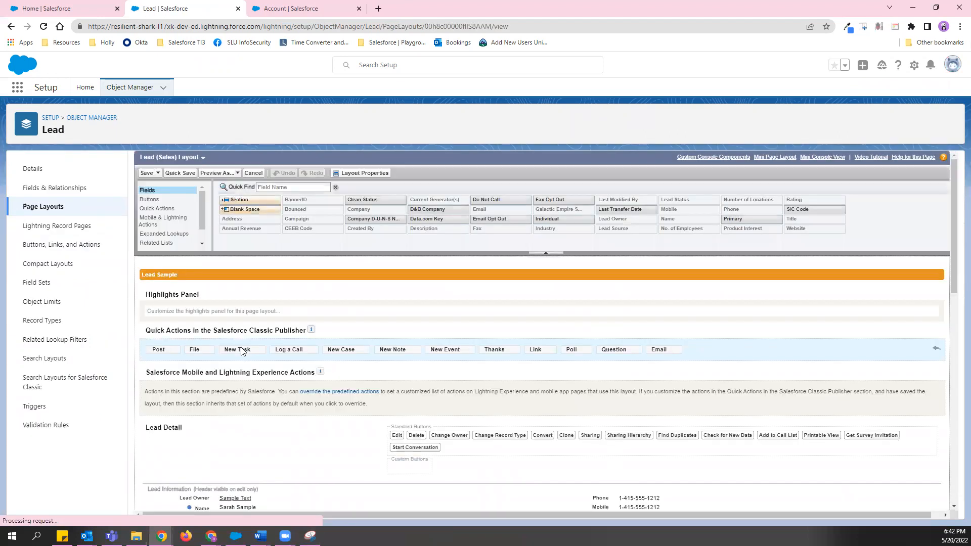
scroll(228, 359, "down", 2)
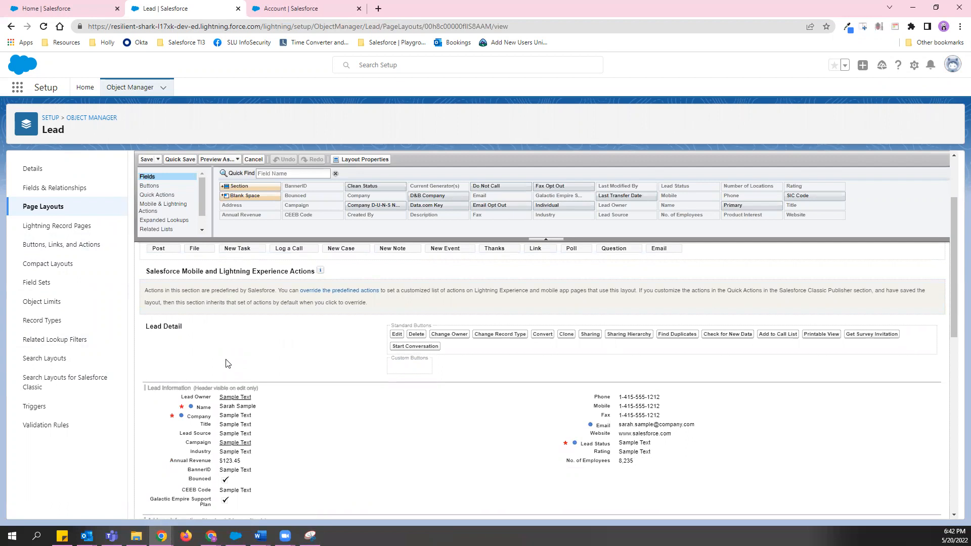
scroll(226, 363, "down", 1)
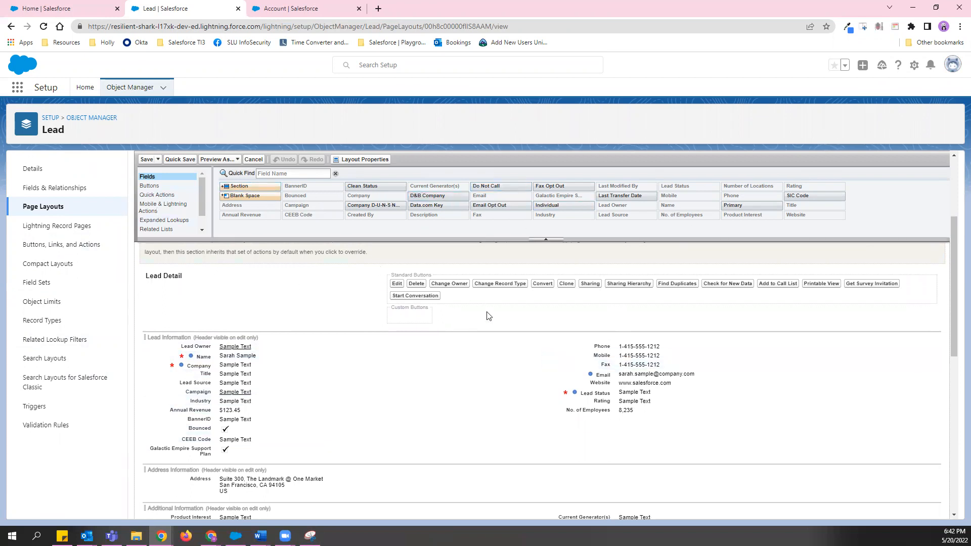
Add a one-column section named "Empire Support Plan" above the Lead Information section of the Lead (Sales) Layout
scroll(377, 376, "down", 1)
scroll(372, 391, "down", 4)
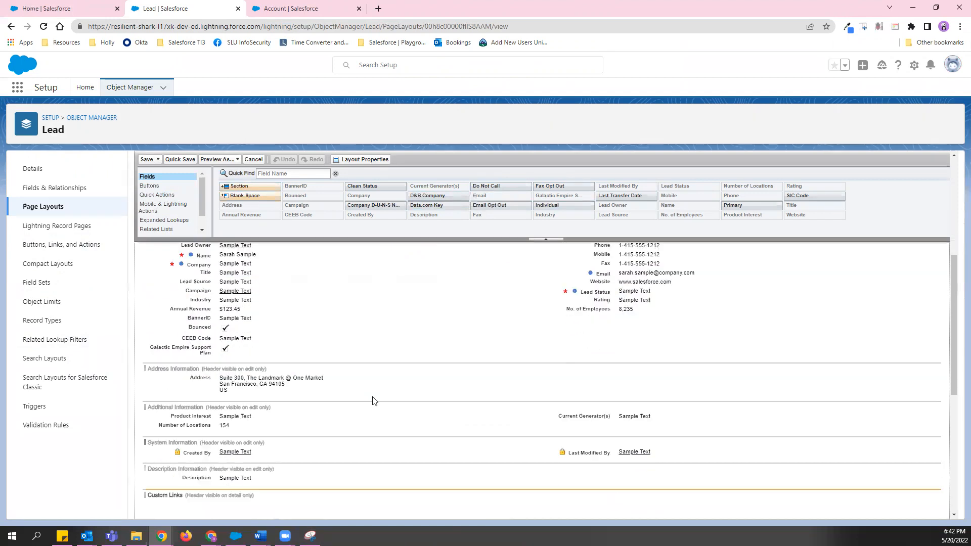
scroll(343, 398, "up", 10)
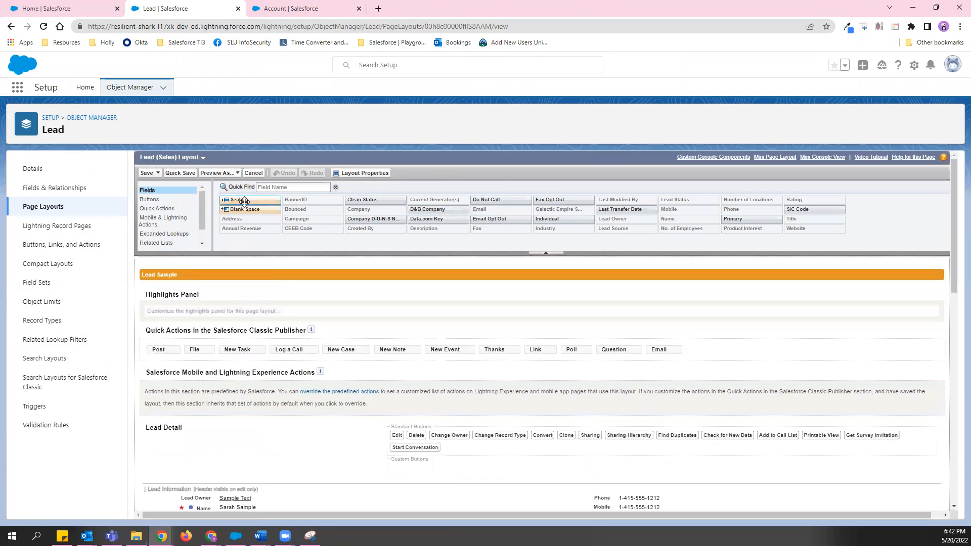
left_click_drag(238, 200, 181, 483)
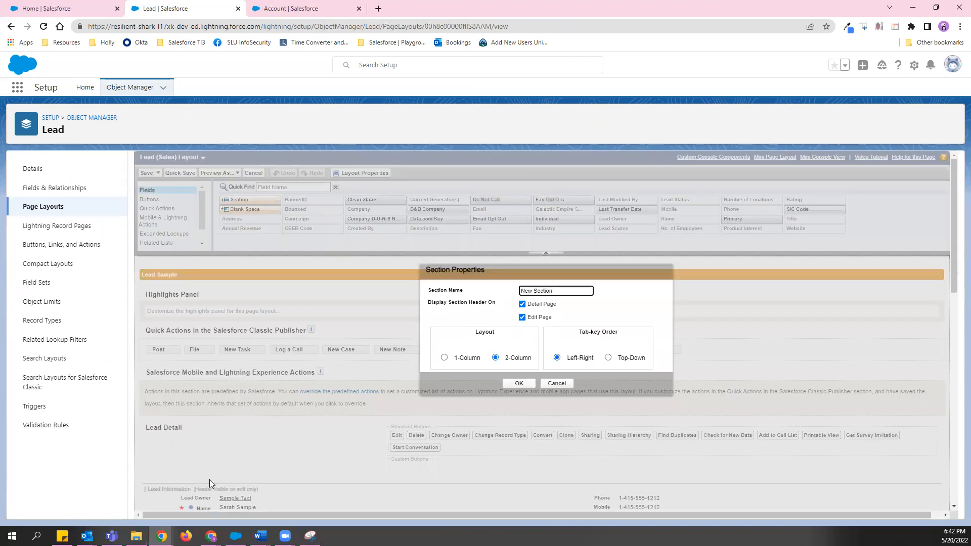
left_click_drag(555, 290, 510, 287)
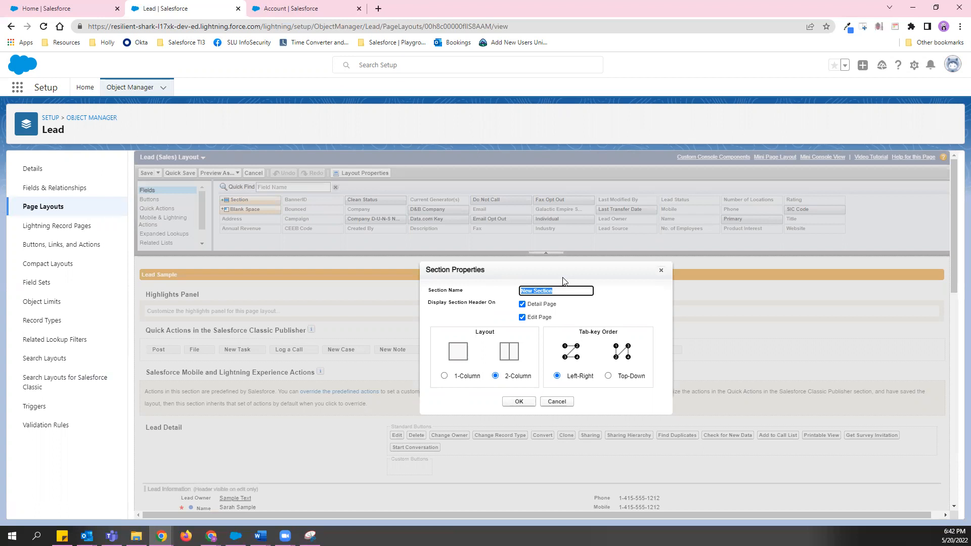
type("Empire Suport Plan")
key("BackSpace")
key("BackSpace")
key("BackSpace")
type("ort Plan")
left_click(444, 377)
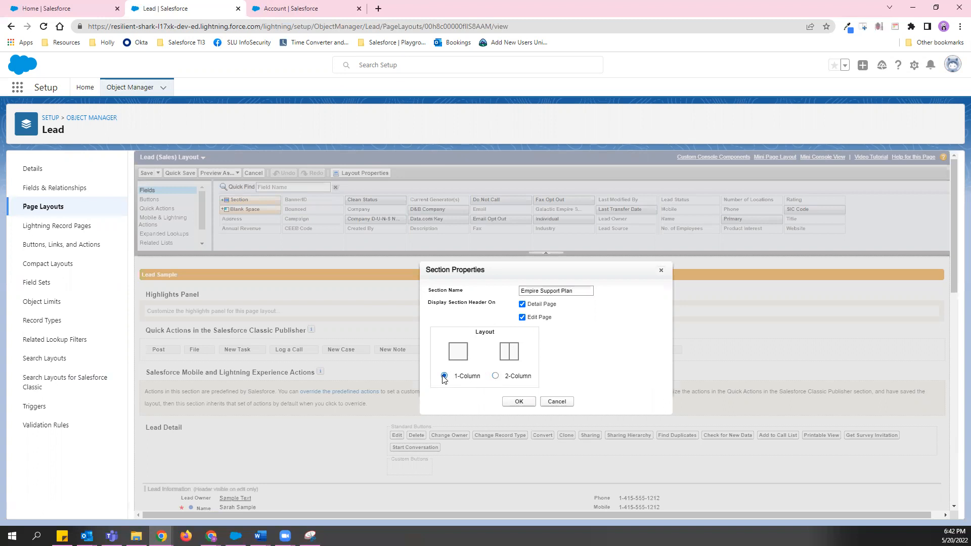
left_click(519, 401)
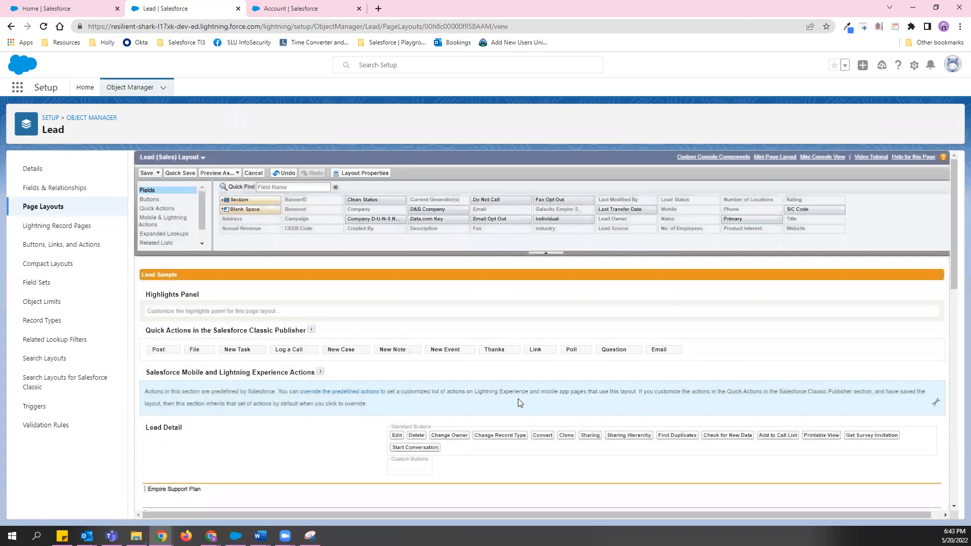
Place the Individual field in the Empire Support Plan section
scroll(445, 389, "down", 1)
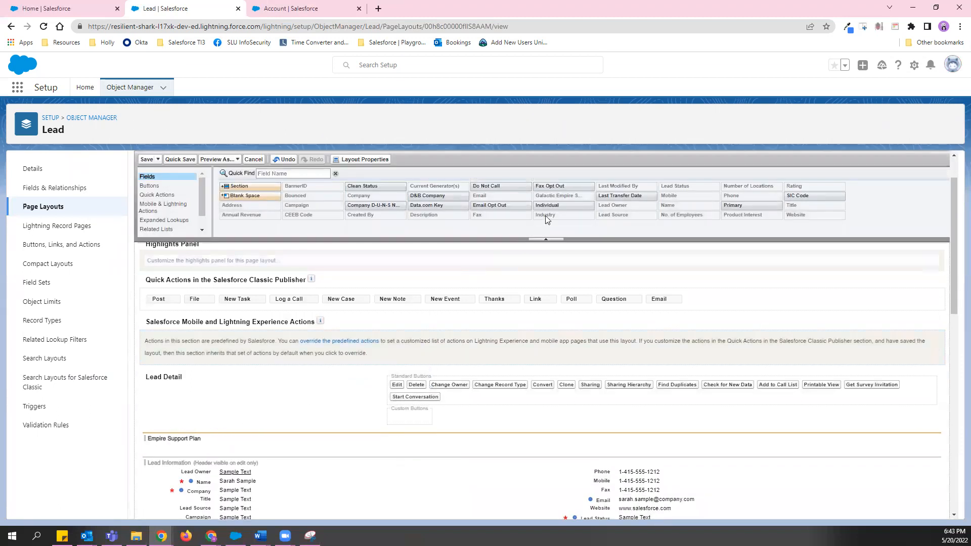
mouse_move(558, 197)
left_click_drag(553, 205, 189, 443)
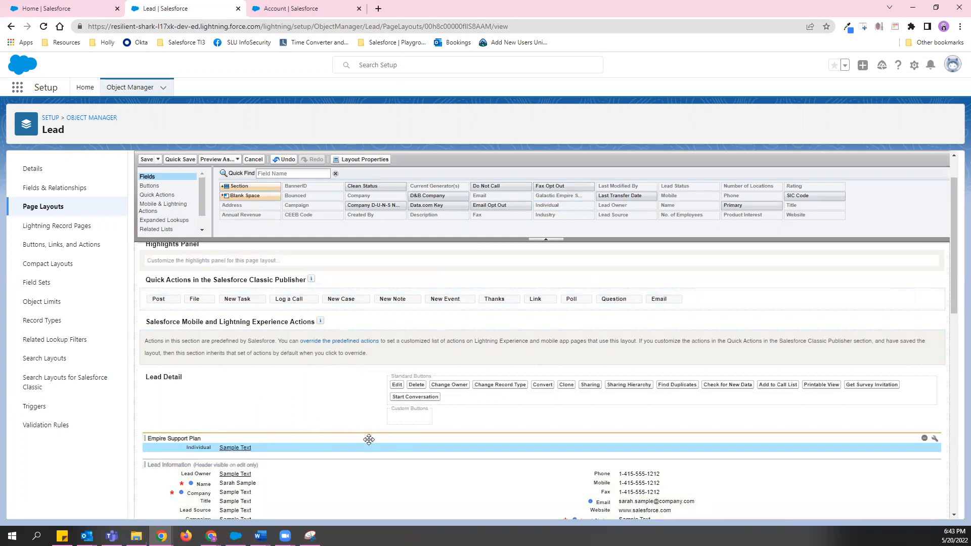
Search the page for "empire" and move the Galactic Empire Support Plan field from Lead Information into the Empire Support Plan section
scroll(438, 433, "down", 3)
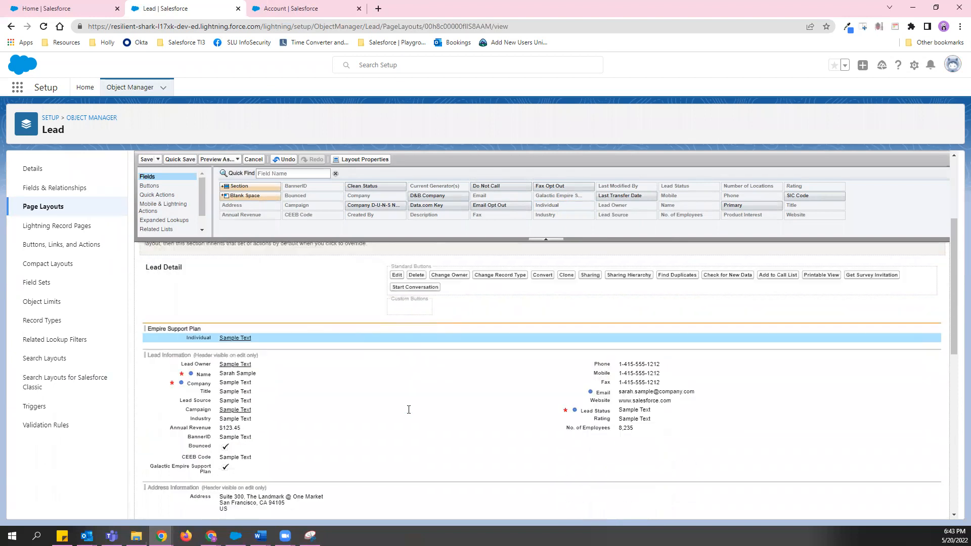
key("ctrl+f")
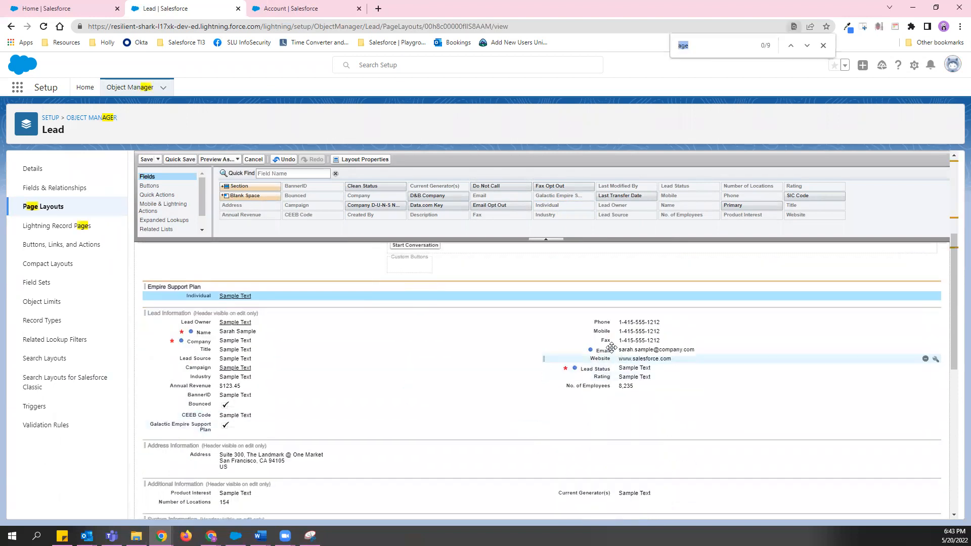
key("BackSpace")
type("empire")
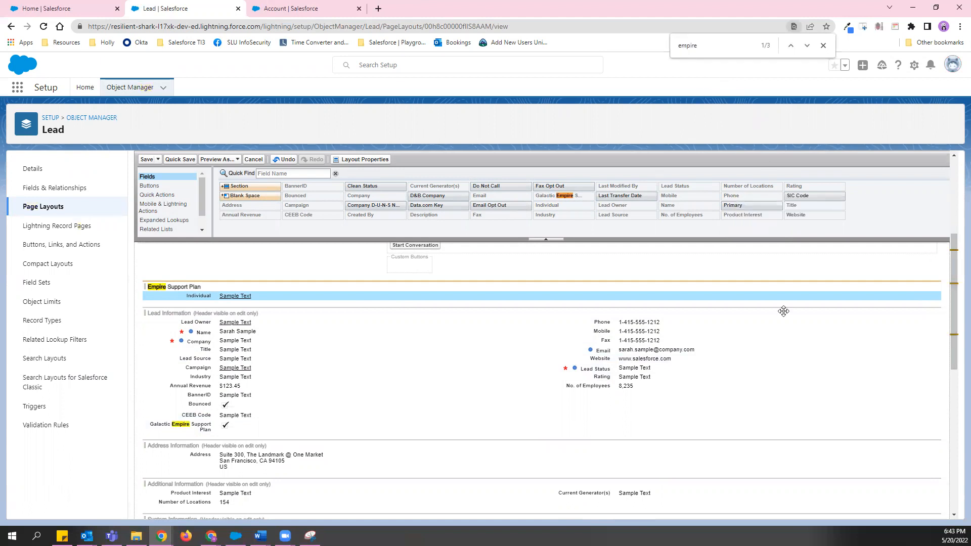
left_click_drag(185, 430, 213, 299)
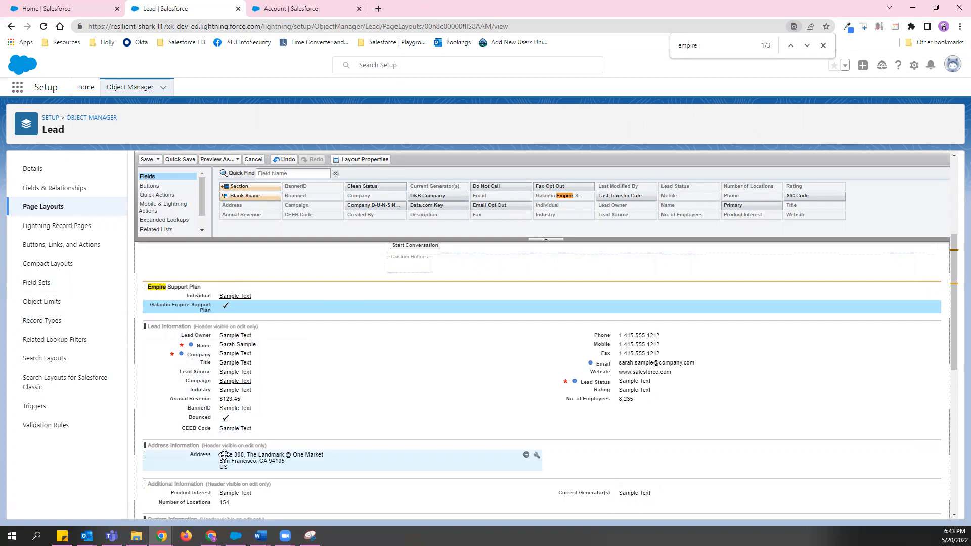
Remove the Fax and Annual Revenue fields from the Lead Information section and save the Lead (Sales) Layout
scroll(228, 430, "down", 1)
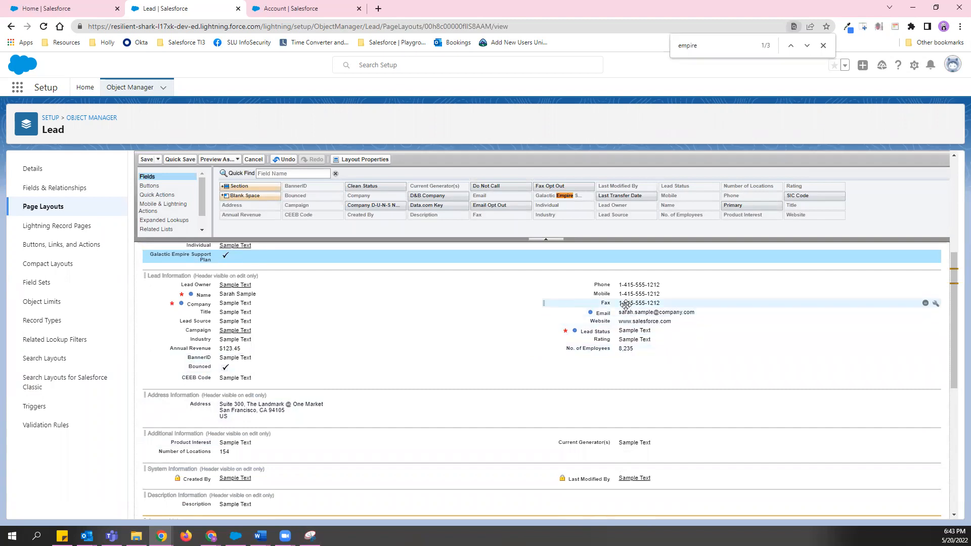
left_click_drag(625, 303, 657, 224)
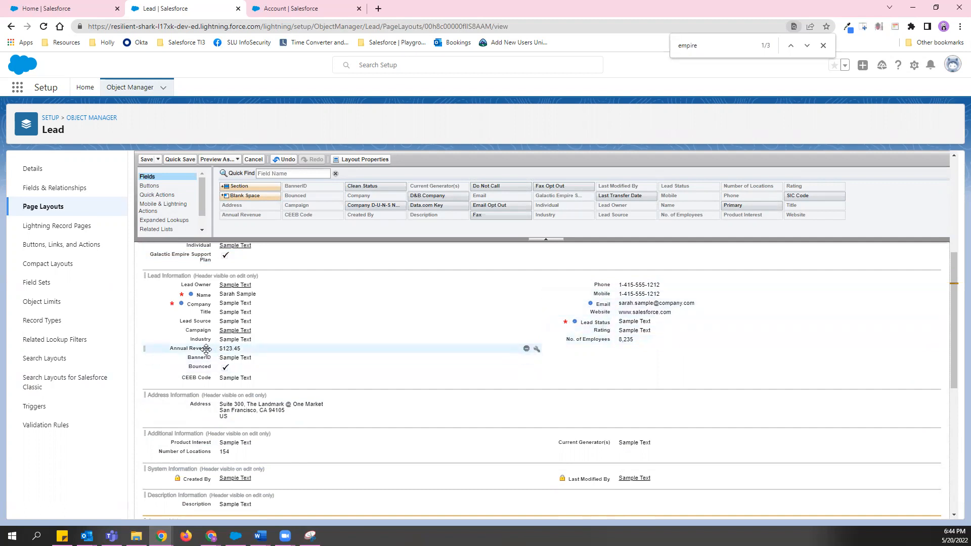
left_click_drag(206, 349, 342, 226)
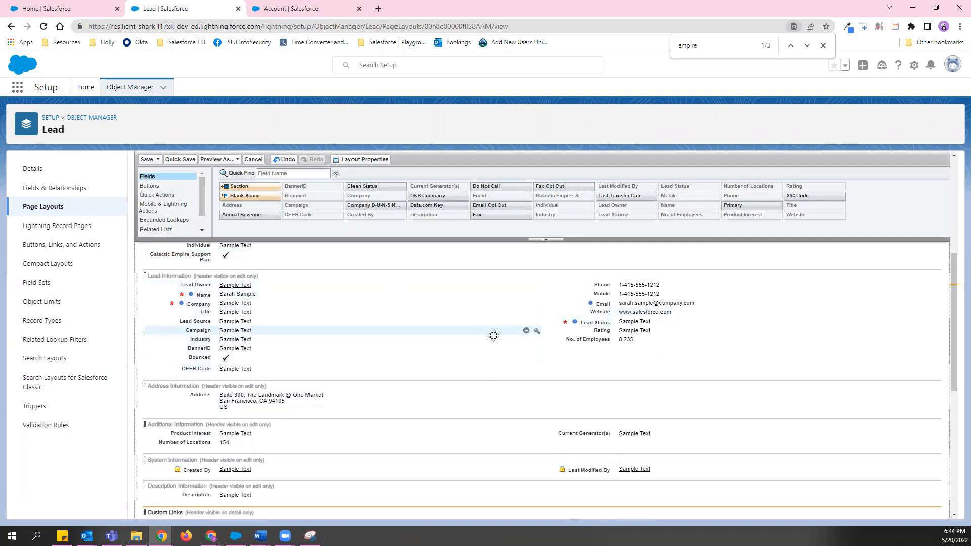
scroll(517, 338, "down", 5)
scroll(520, 340, "down", 3)
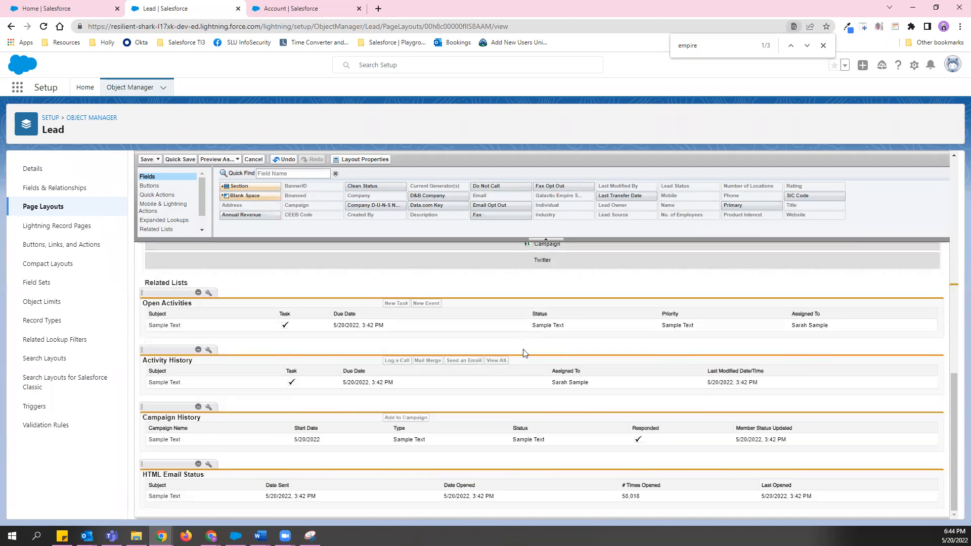
scroll(925, 405, "up", 5)
scroll(925, 408, "up", 10)
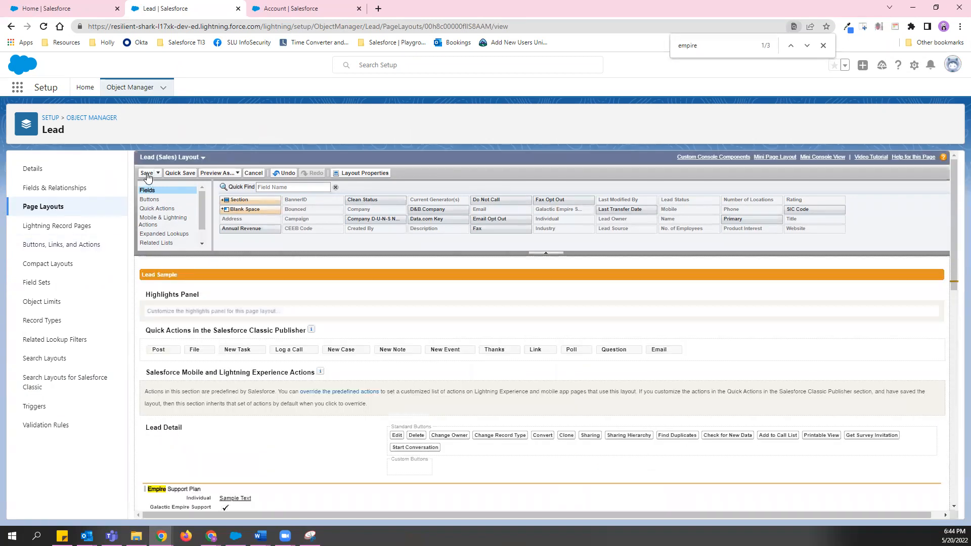
left_click(147, 173)
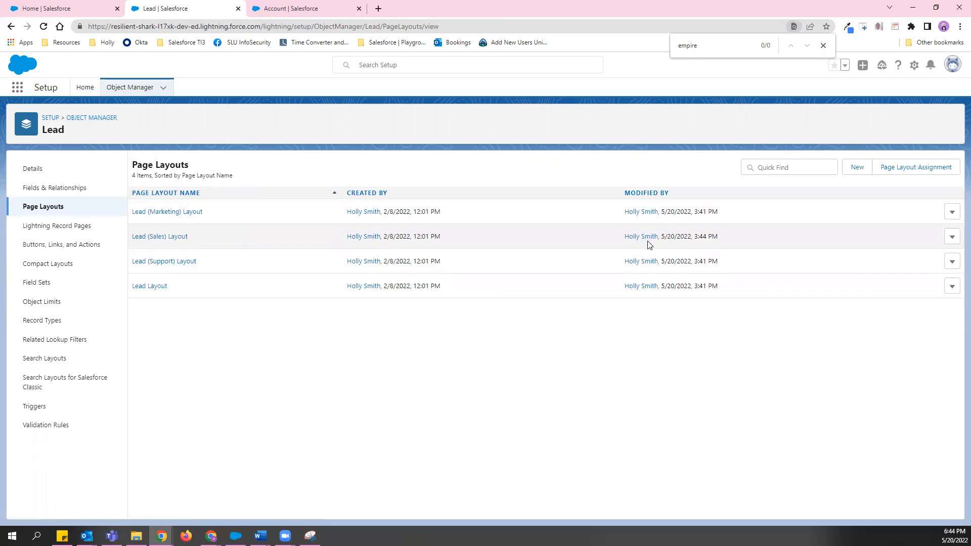
Open the Lead (Sales) Layout in a separate browser tab, check its Empire Support Plan section, and close that tab
right_click(163, 240)
left_click(193, 247)
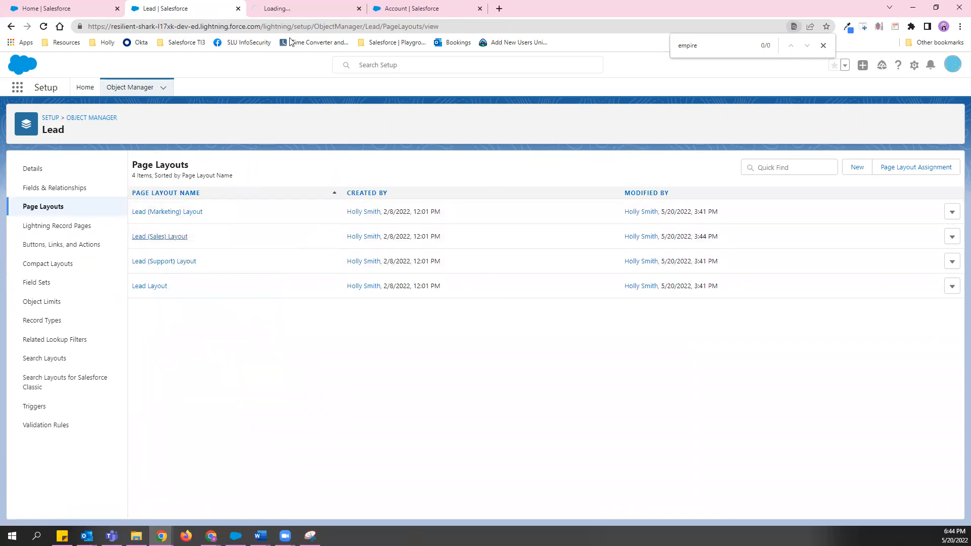
left_click(300, 8)
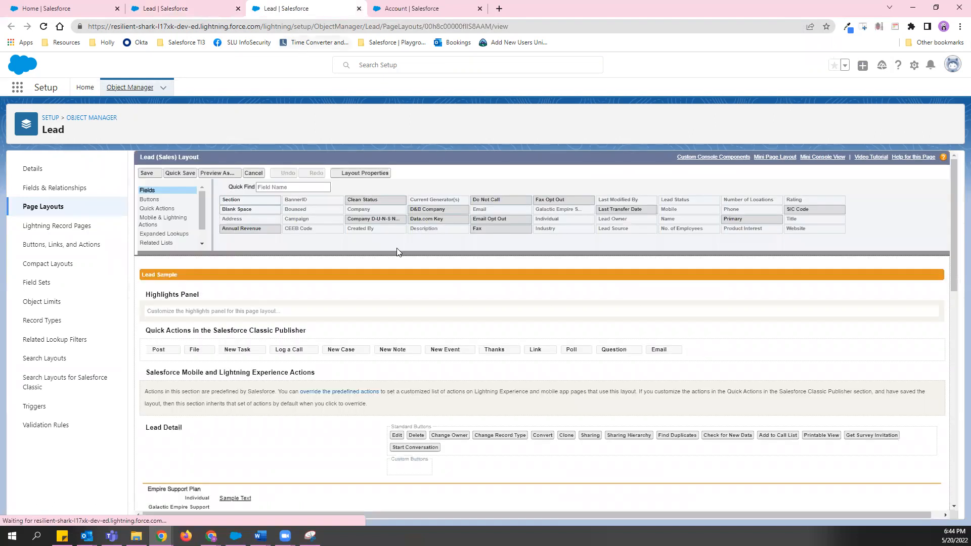
scroll(403, 273, "down", 1)
scroll(403, 276, "down", 1)
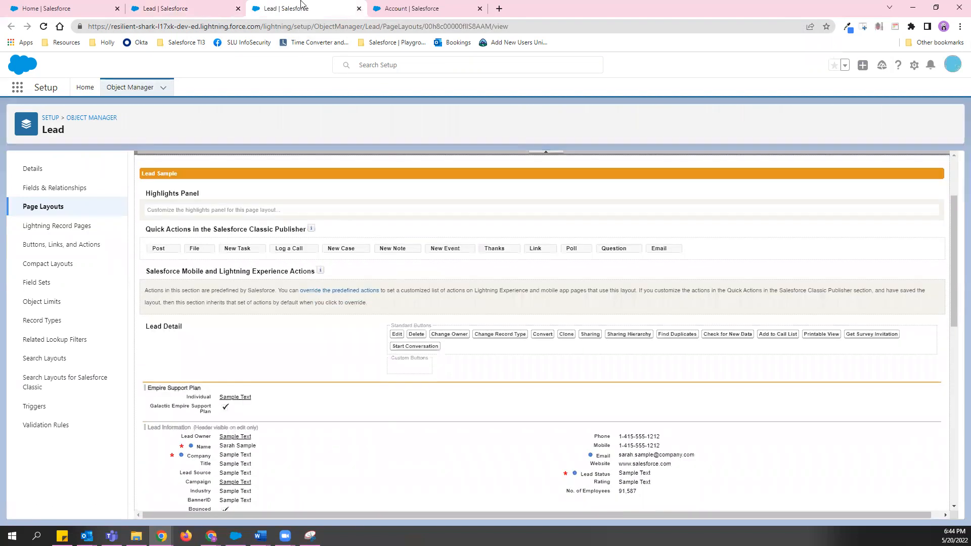
left_click(359, 9)
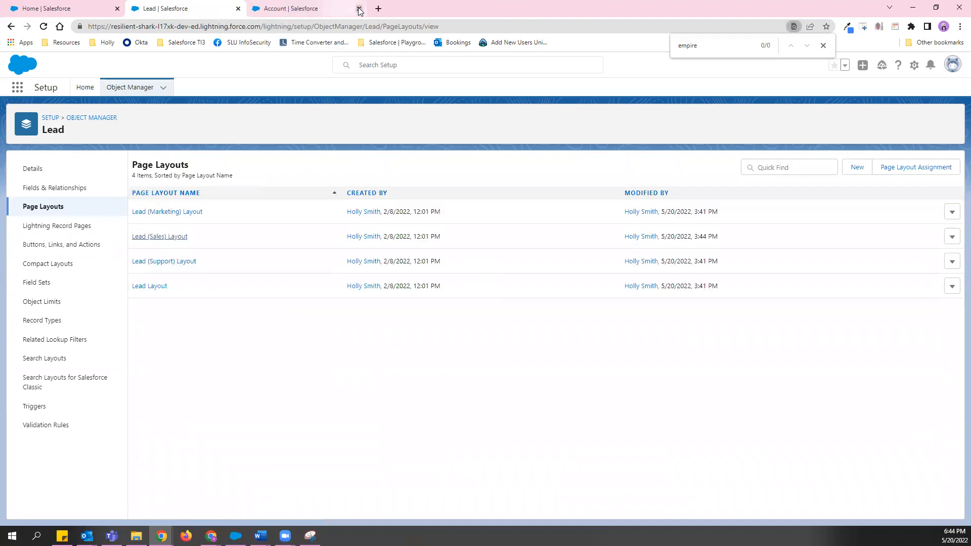
Open the Lead (Support) Layout and add a one-column section named "Empire Support Plan Information" above Lead Information
left_click(162, 262)
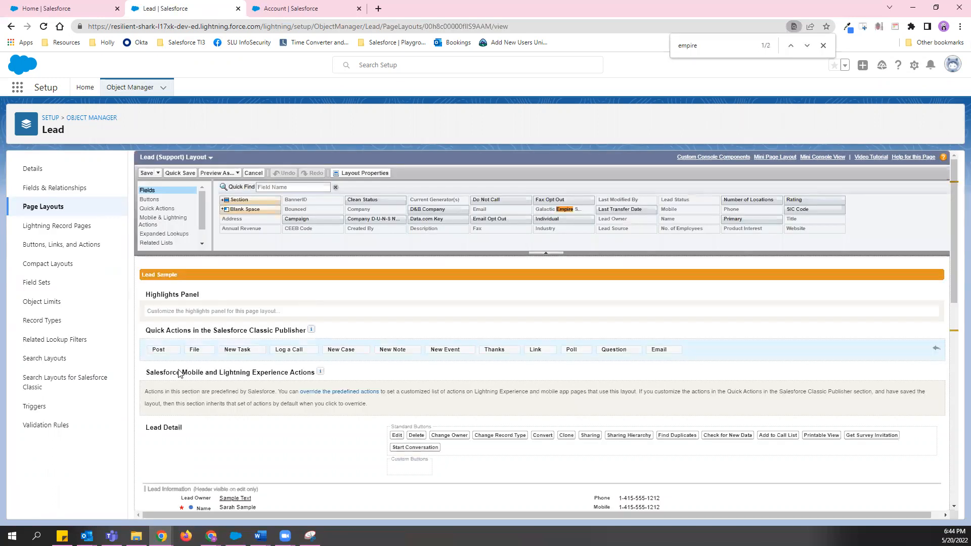
scroll(202, 445, "down", 1)
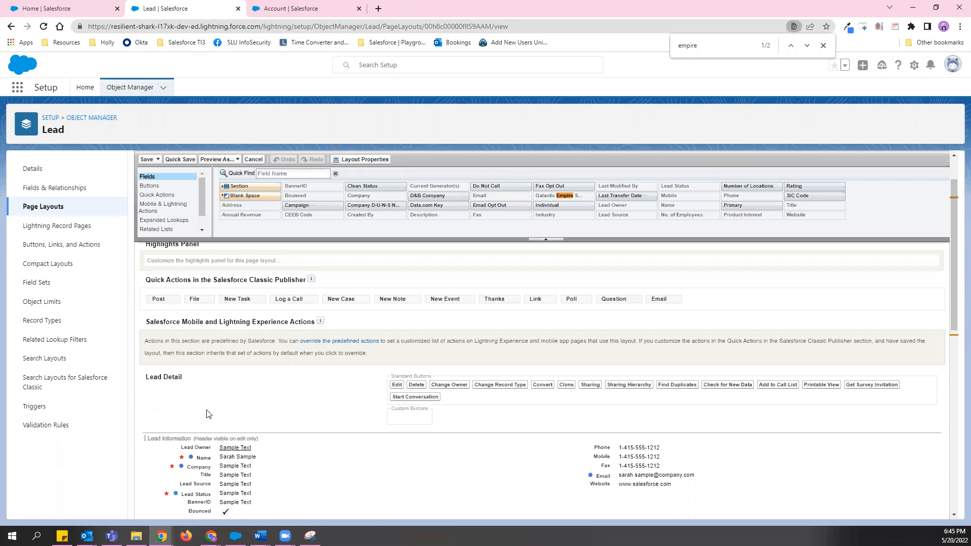
scroll(207, 414, "down", 1)
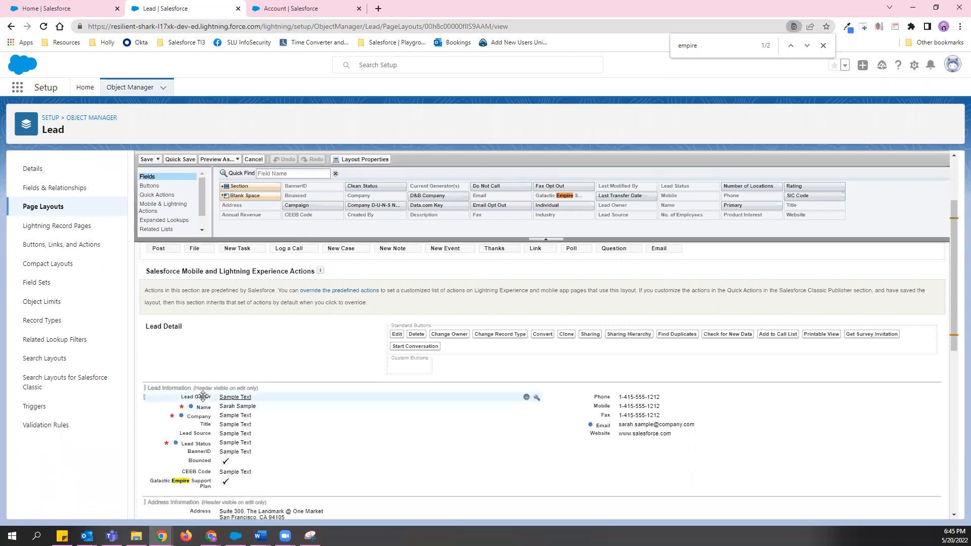
scroll(212, 328, "up", 1)
left_click_drag(238, 185, 192, 426)
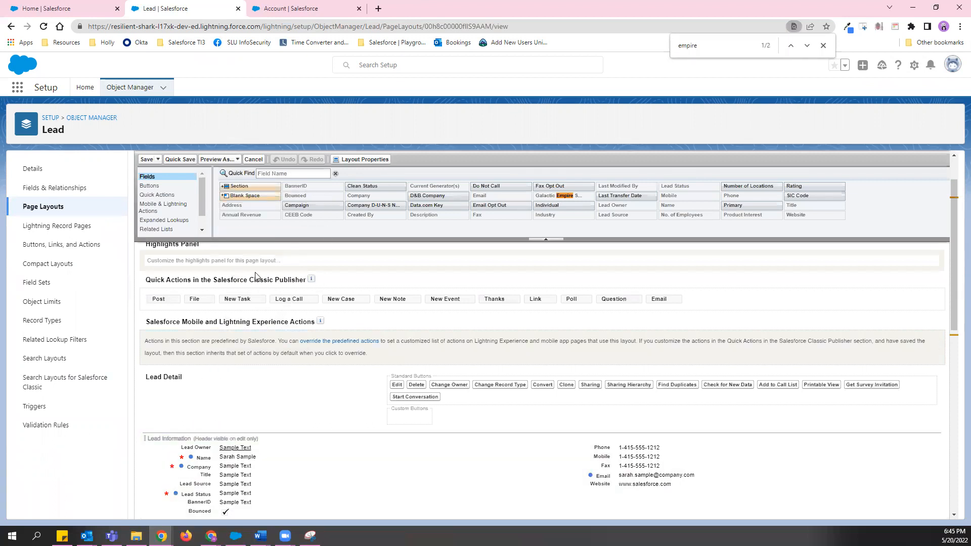
scroll(233, 420, "up", 1)
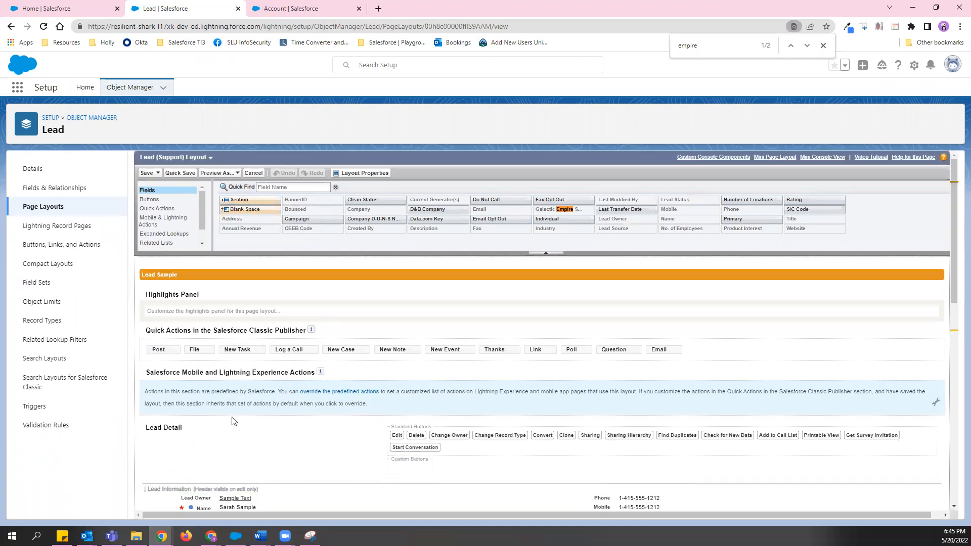
left_click_drag(248, 200, 216, 484)
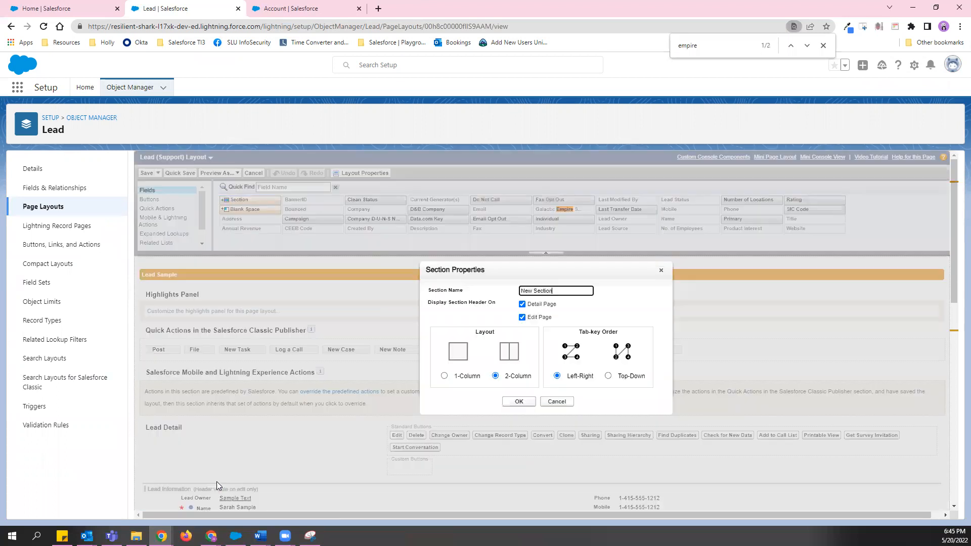
triple_click(549, 288)
type("Emation")
left_click(444, 376)
left_click(519, 401)
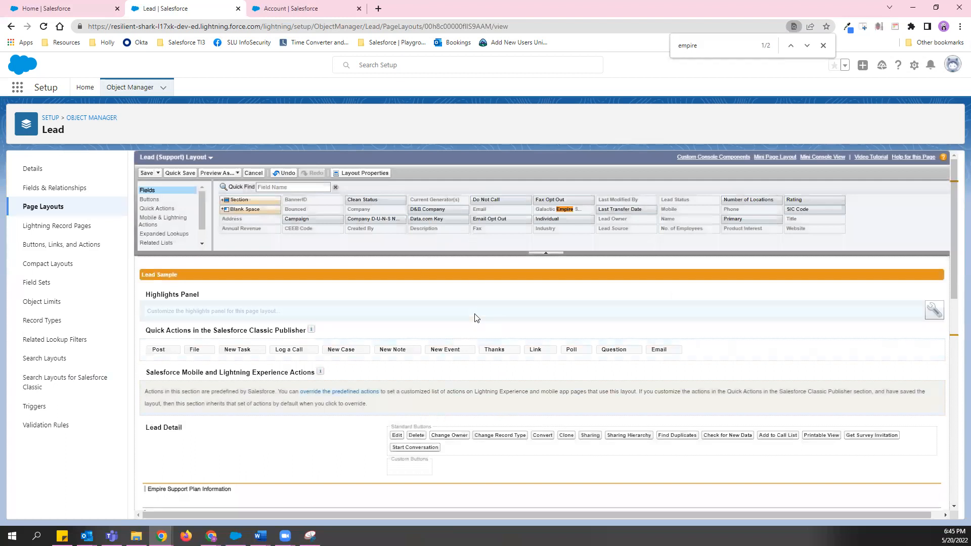
Move the Galactic Empire Support Plan field into the Empire Support Plan Information section and save the Lead (Support) Layout
scroll(476, 319, "down", 4)
left_click_drag(197, 404, 242, 294)
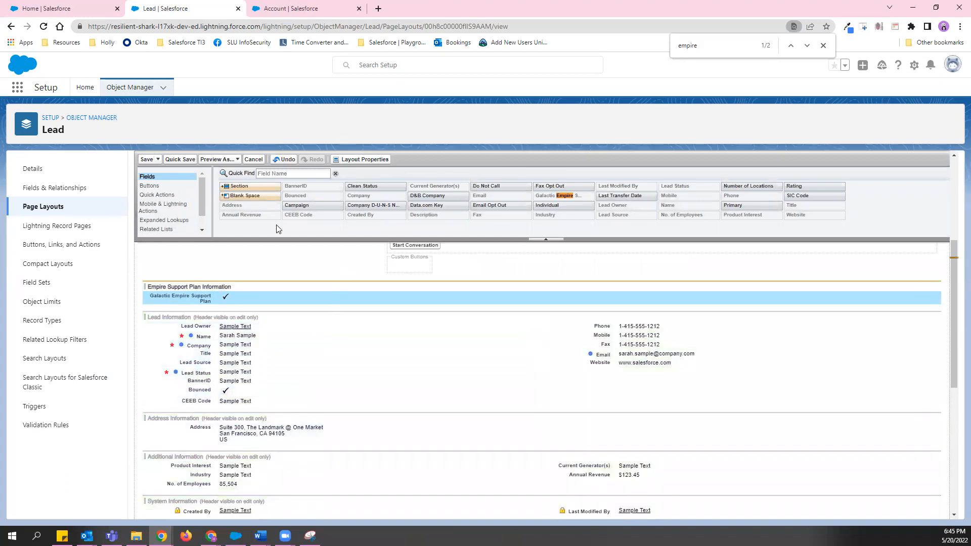
left_click(146, 159)
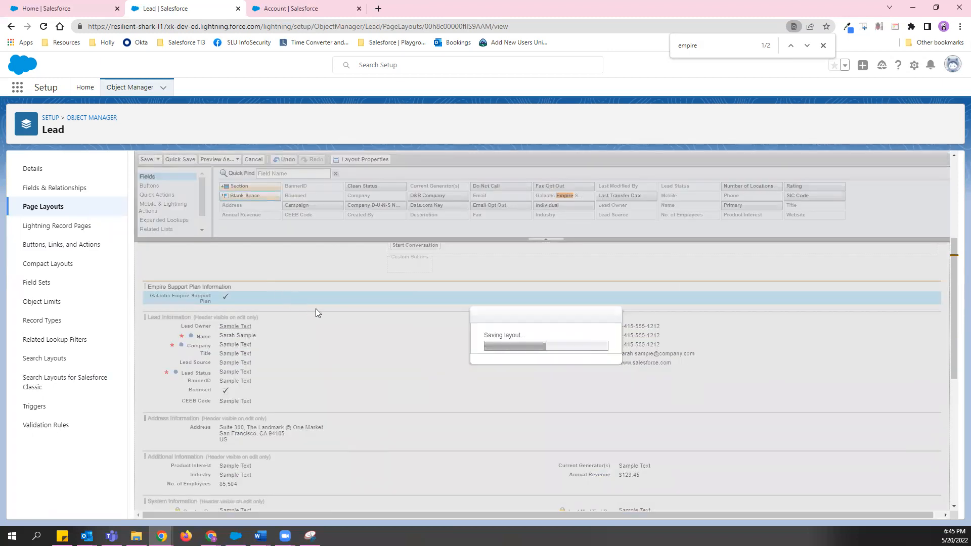